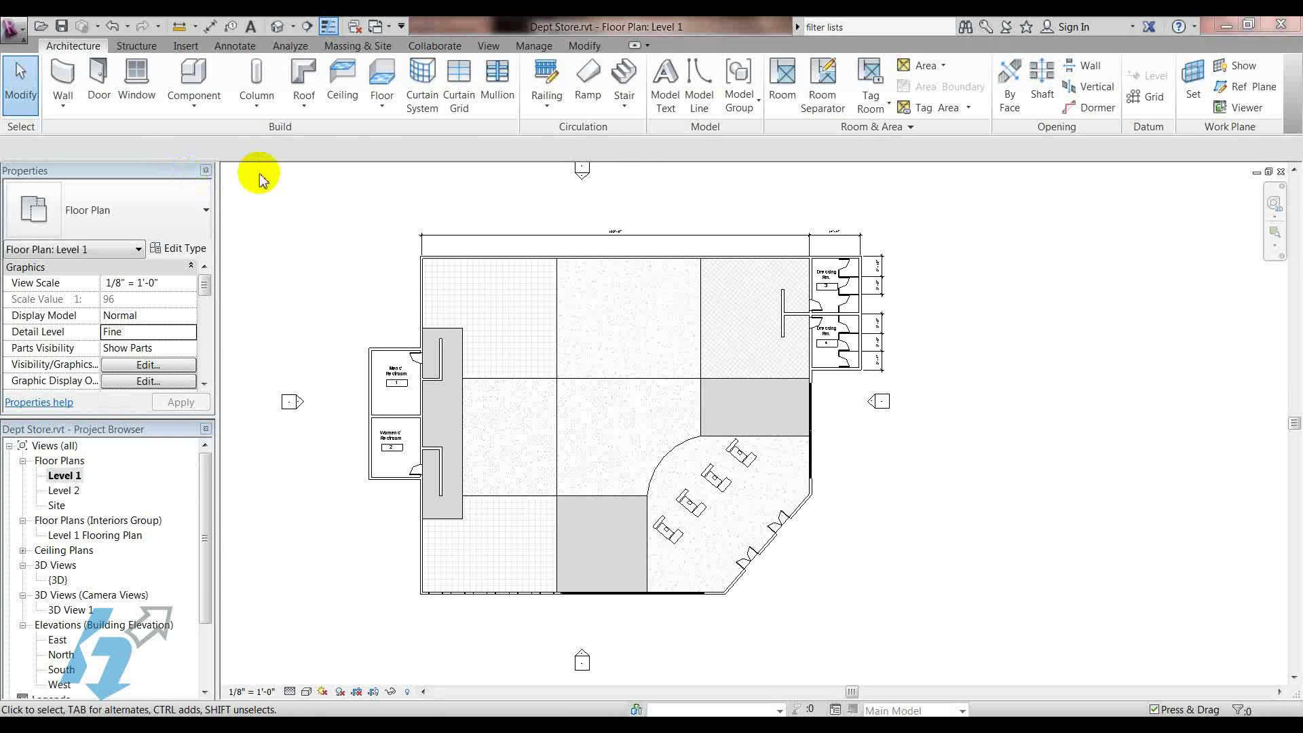
- Pan and zoom the Level 1 floor plan to centre the whole building in view
{"action": "scroll", "coordinate": [591, 410], "scroll_direction": "up", "scroll_amount": 2}
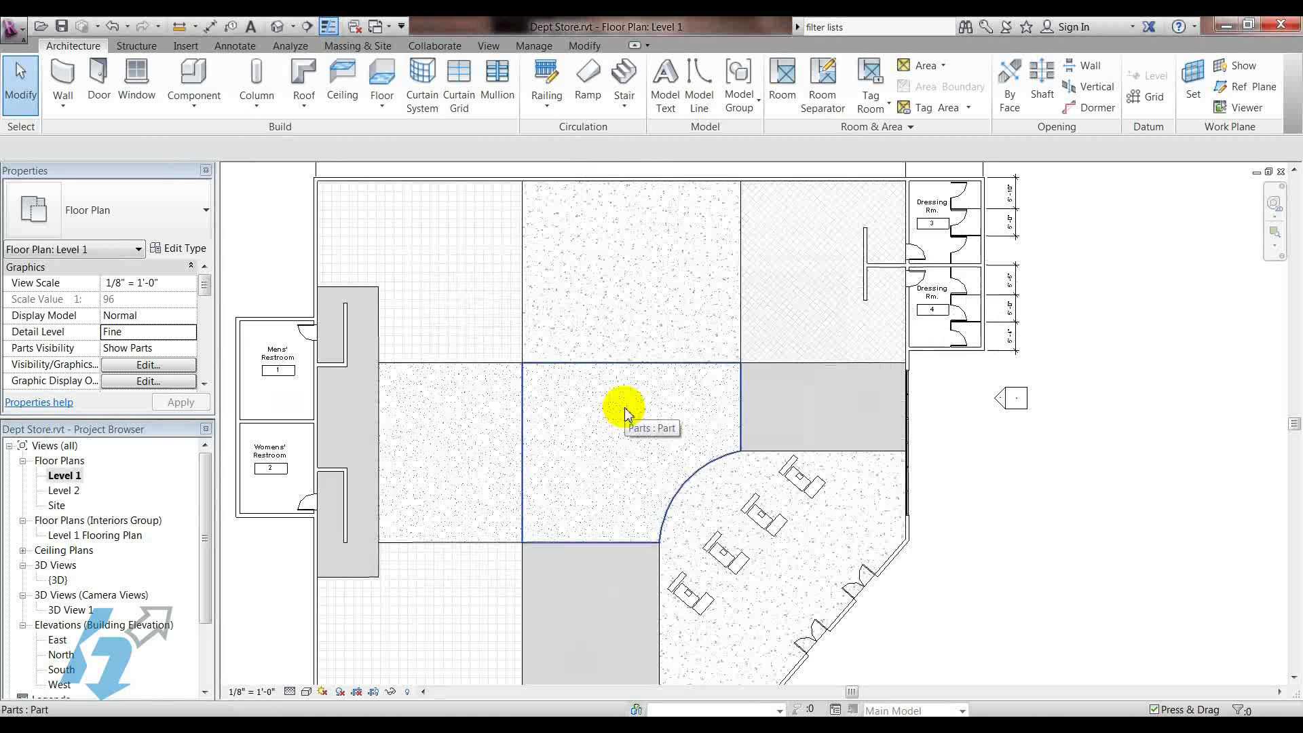
{"action": "scroll", "coordinate": [625, 414], "scroll_direction": "down", "scroll_amount": 3}
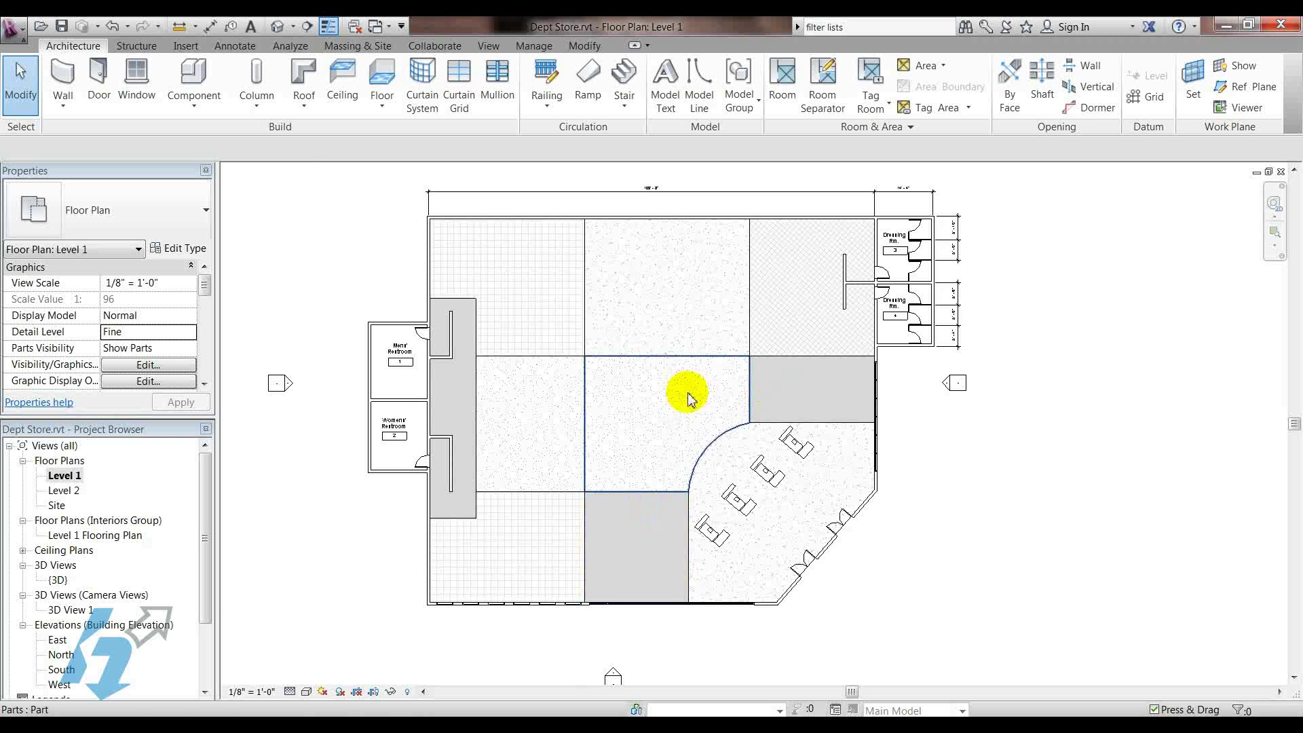
{"action": "middle_click_drag", "start_coordinate": [684, 392], "coordinate": [597, 416]}
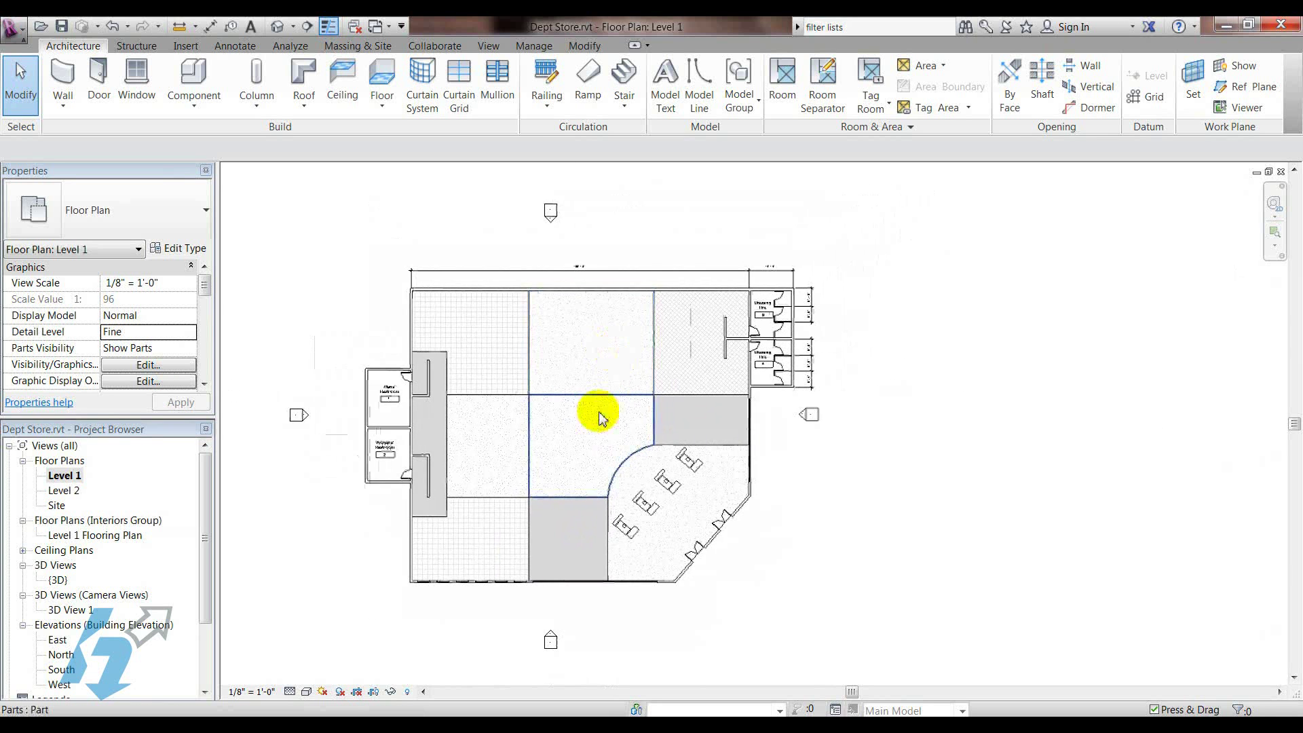
{"action": "scroll", "coordinate": [631, 329], "scroll_direction": "up", "scroll_amount": 2}
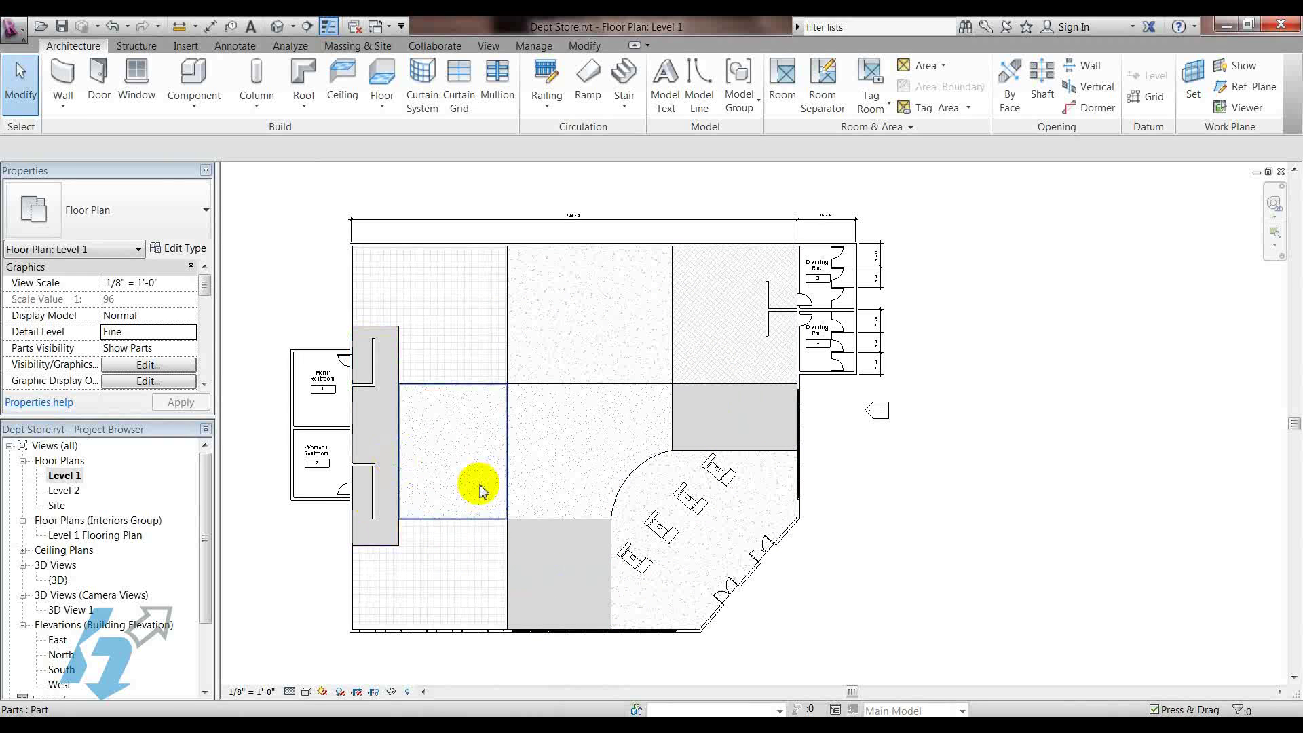
{"action": "scroll", "coordinate": [480, 480], "scroll_direction": "down", "scroll_amount": 1}
{"action": "middle_click_drag", "start_coordinate": [480, 480], "coordinate": [544, 373]}
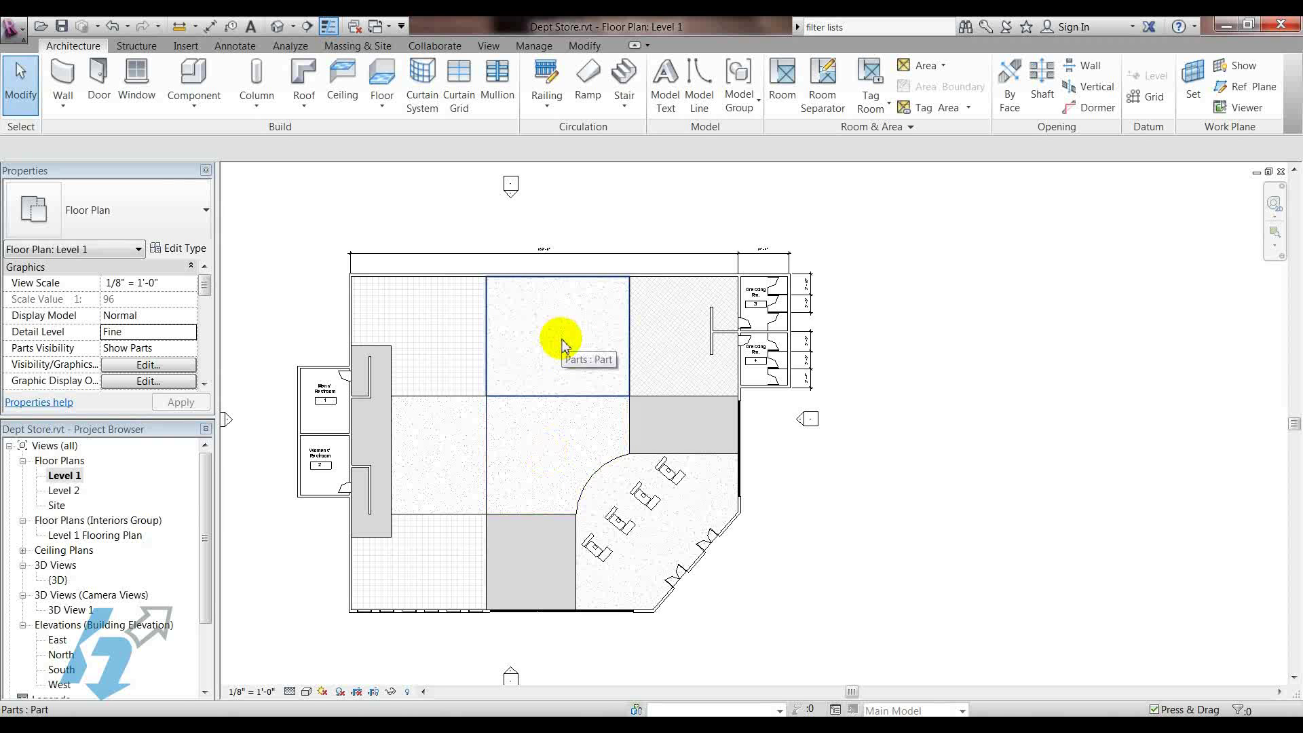
{"action": "scroll", "coordinate": [442, 442], "scroll_direction": "up", "scroll_amount": 5}
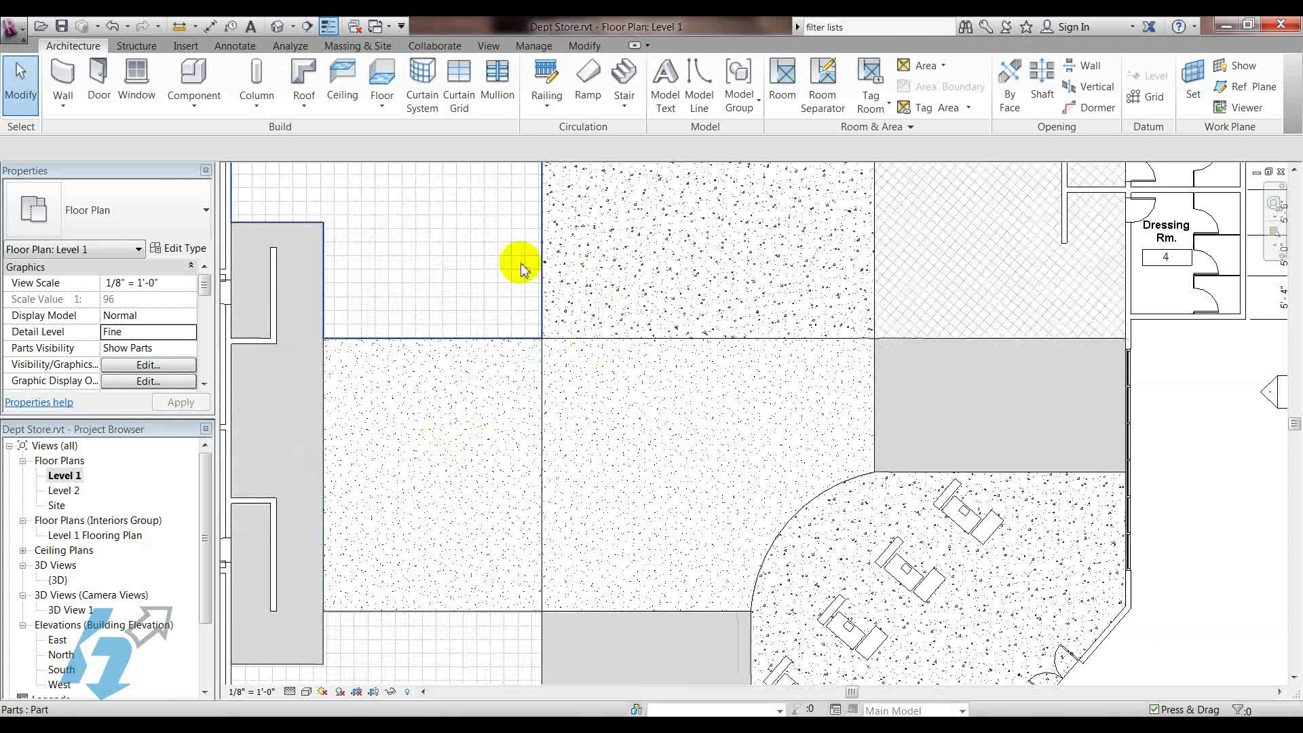
{"action": "scroll", "coordinate": [602, 442], "scroll_direction": "down", "scroll_amount": 2}
{"action": "scroll", "coordinate": [475, 436], "scroll_direction": "down", "scroll_amount": 3}
{"action": "middle_click_drag", "start_coordinate": [572, 437], "coordinate": [602, 454]}
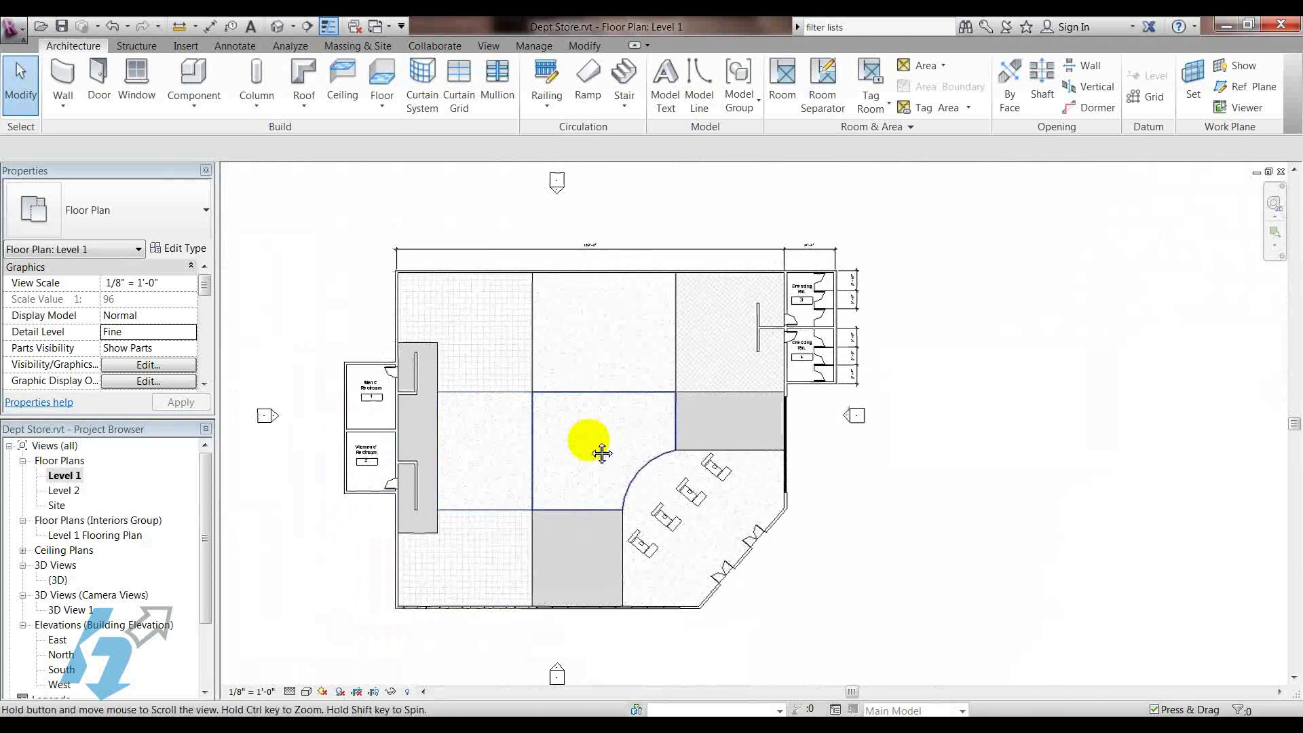
{"action": "scroll", "coordinate": [579, 355], "scroll_direction": "up", "scroll_amount": 1}
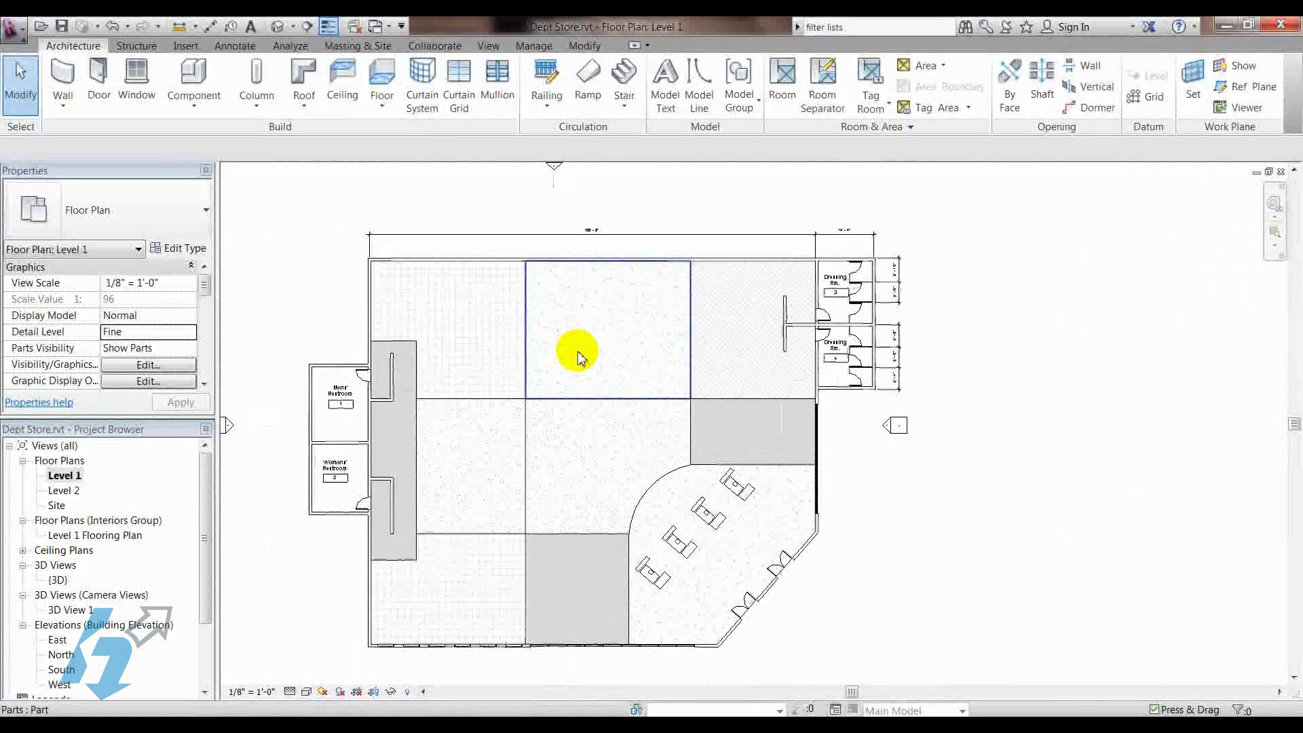
- Open the upper-middle part's division sketch, then finish it unchanged and clear the selection
{"action": "left_click", "coordinate": [609, 329]}
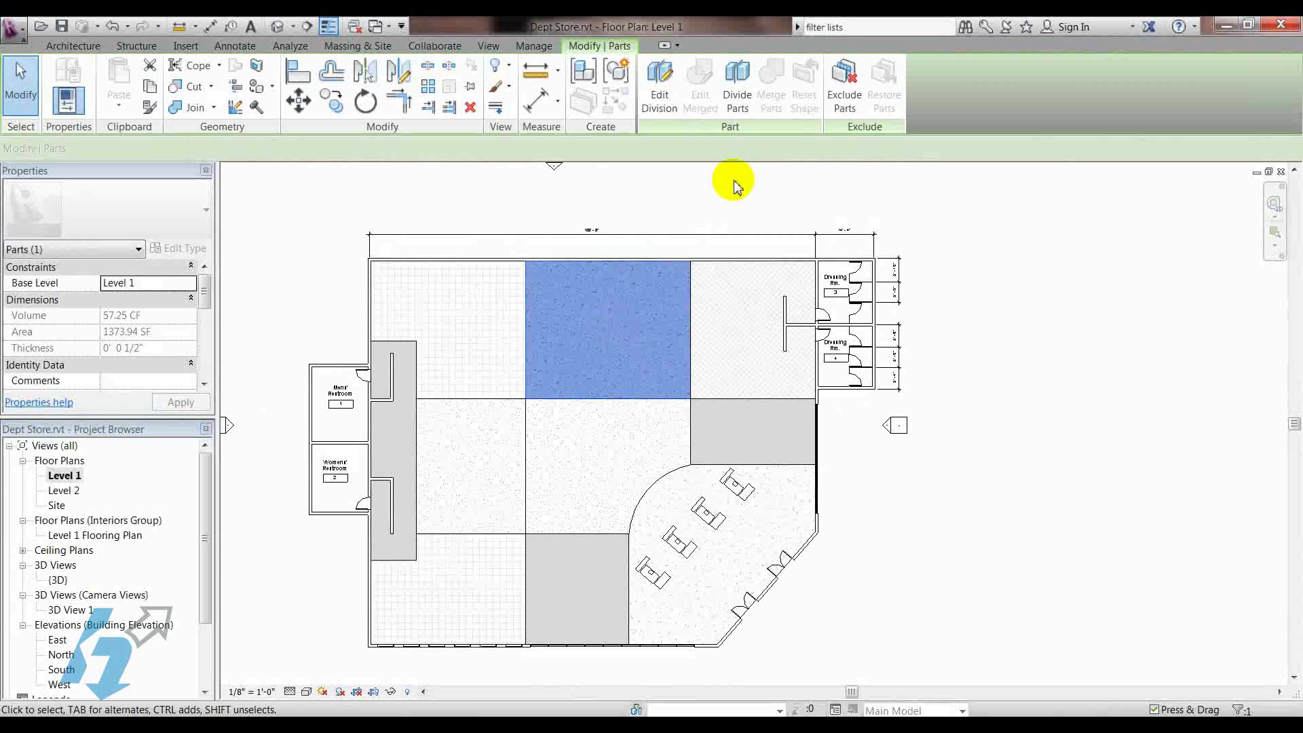
{"action": "left_click", "coordinate": [659, 89]}
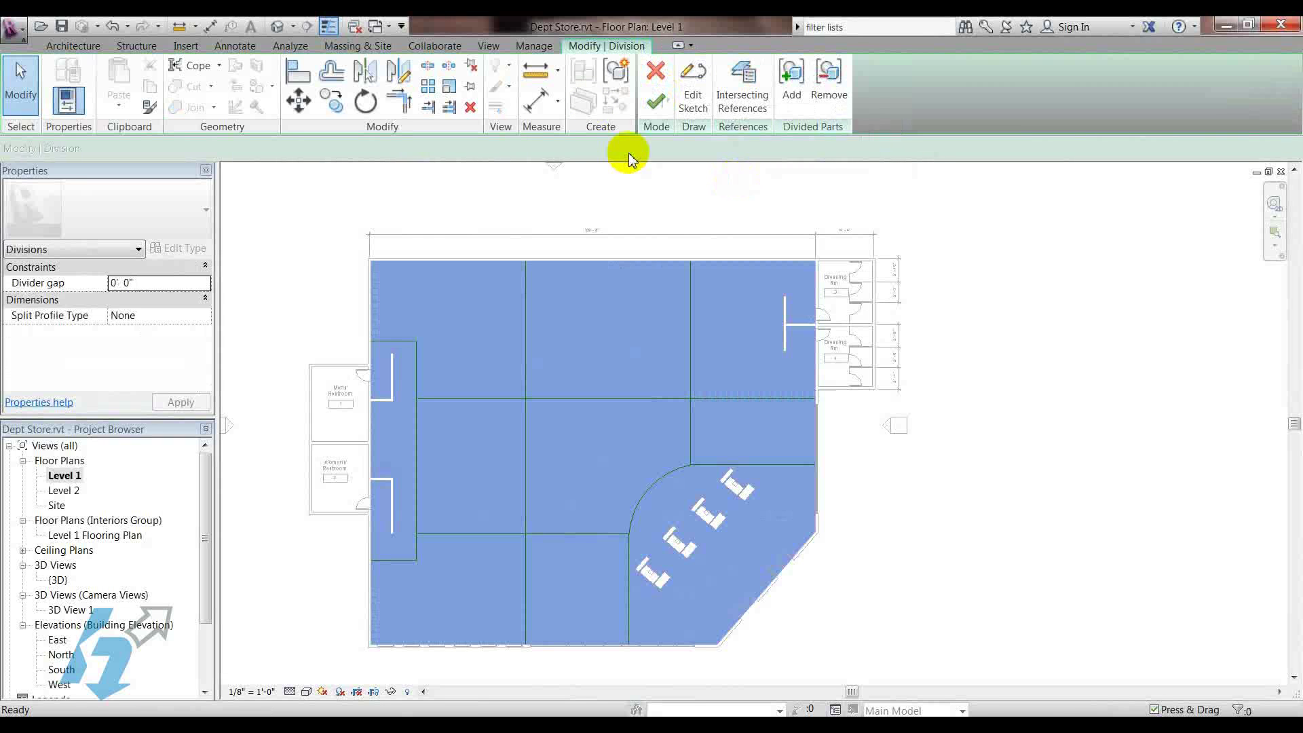
{"action": "left_click", "coordinate": [693, 85]}
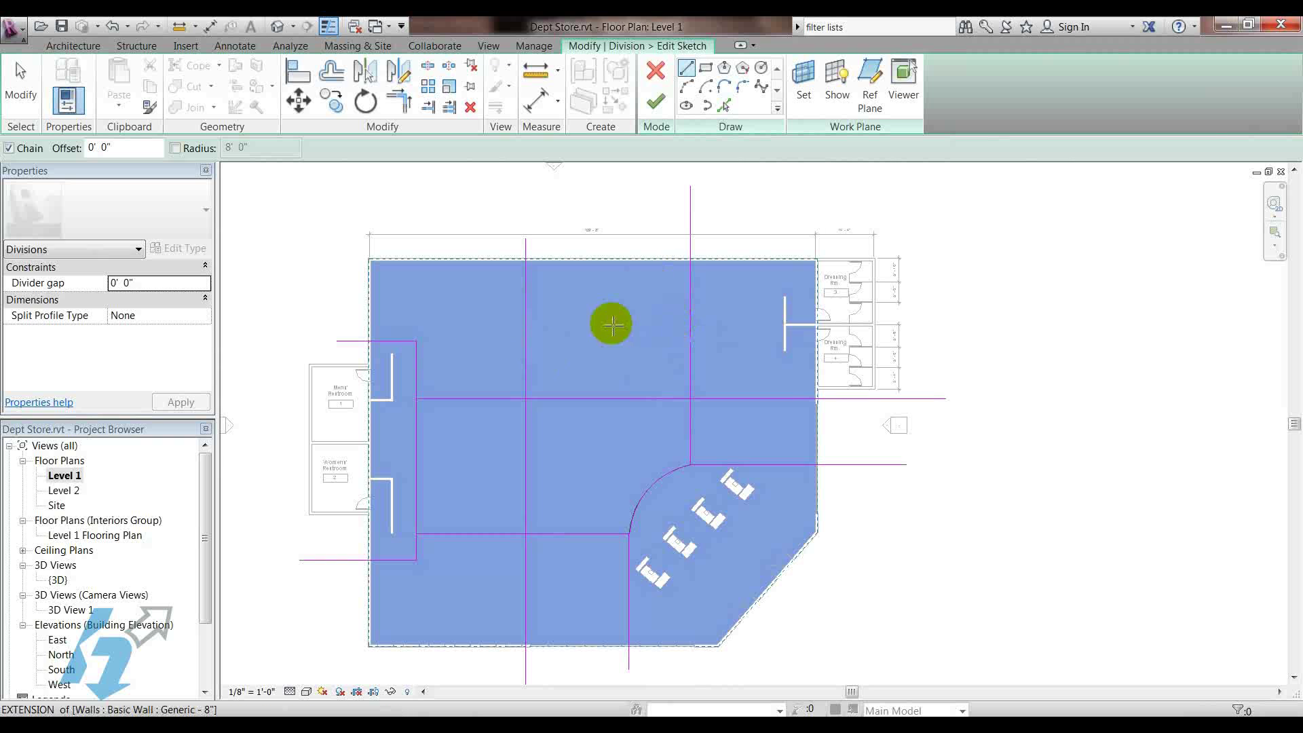
{"action": "left_click", "coordinate": [655, 101]}
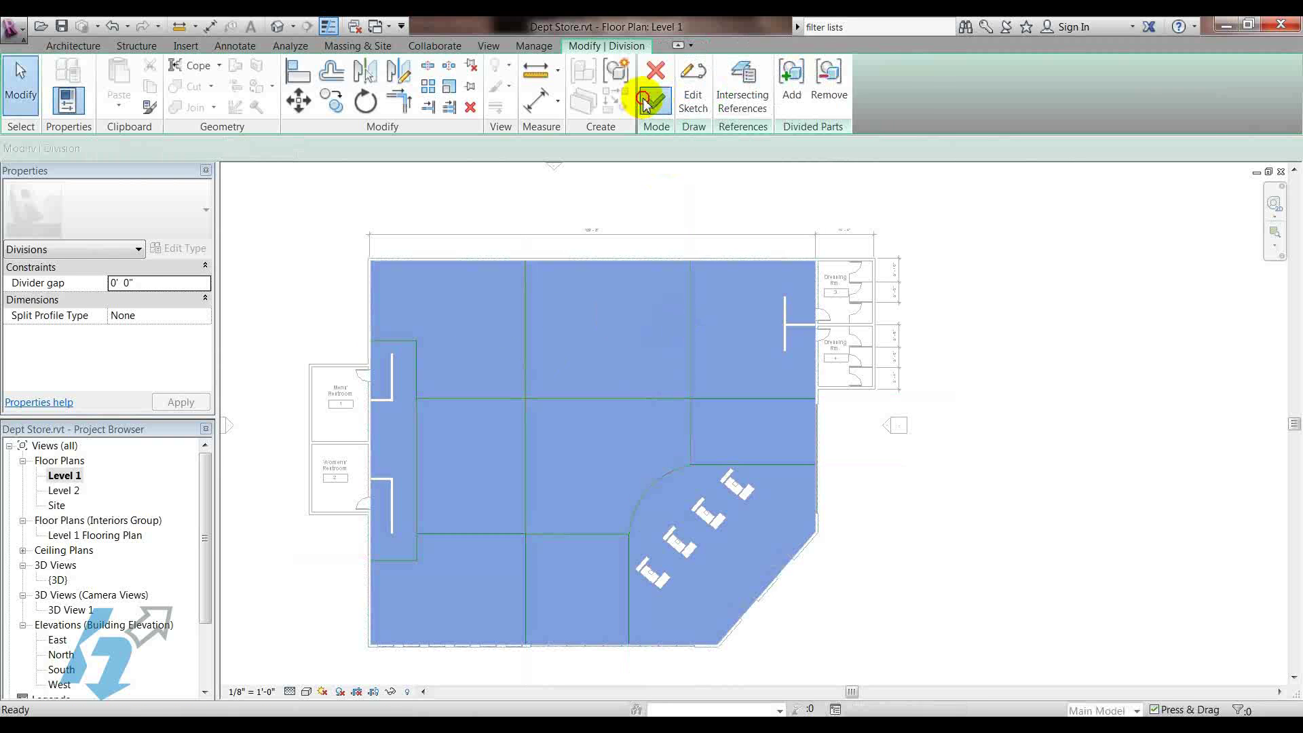
{"action": "key", "text": "Escape"}
- Bring empty space right of the building into view and set Parts Visibility to Show Both
{"action": "scroll", "coordinate": [416, 203], "scroll_direction": "down", "scroll_amount": 1}
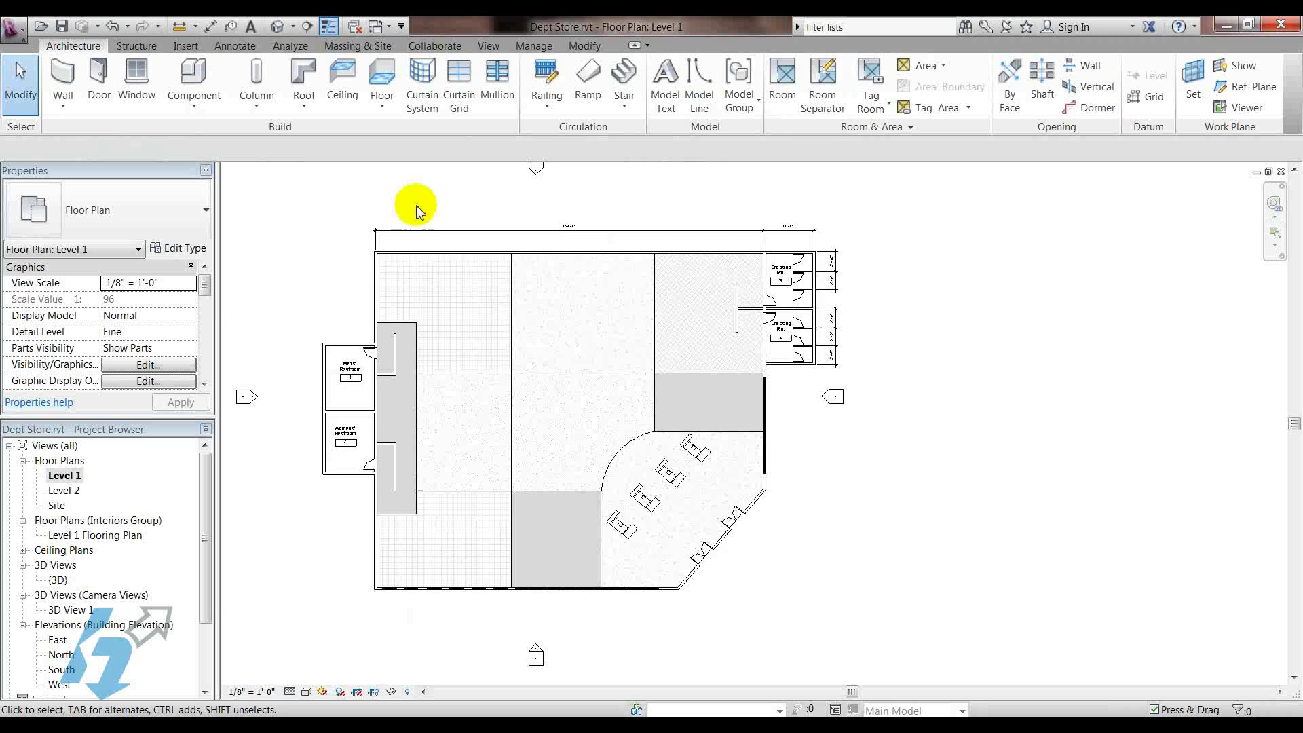
{"action": "mouse_move", "coordinate": [532, 312]}
{"action": "middle_mouse_down"}
{"action": "mouse_move", "coordinate": [378, 314]}
{"action": "mouse_move", "coordinate": [532, 303]}
{"action": "middle_mouse_up"}
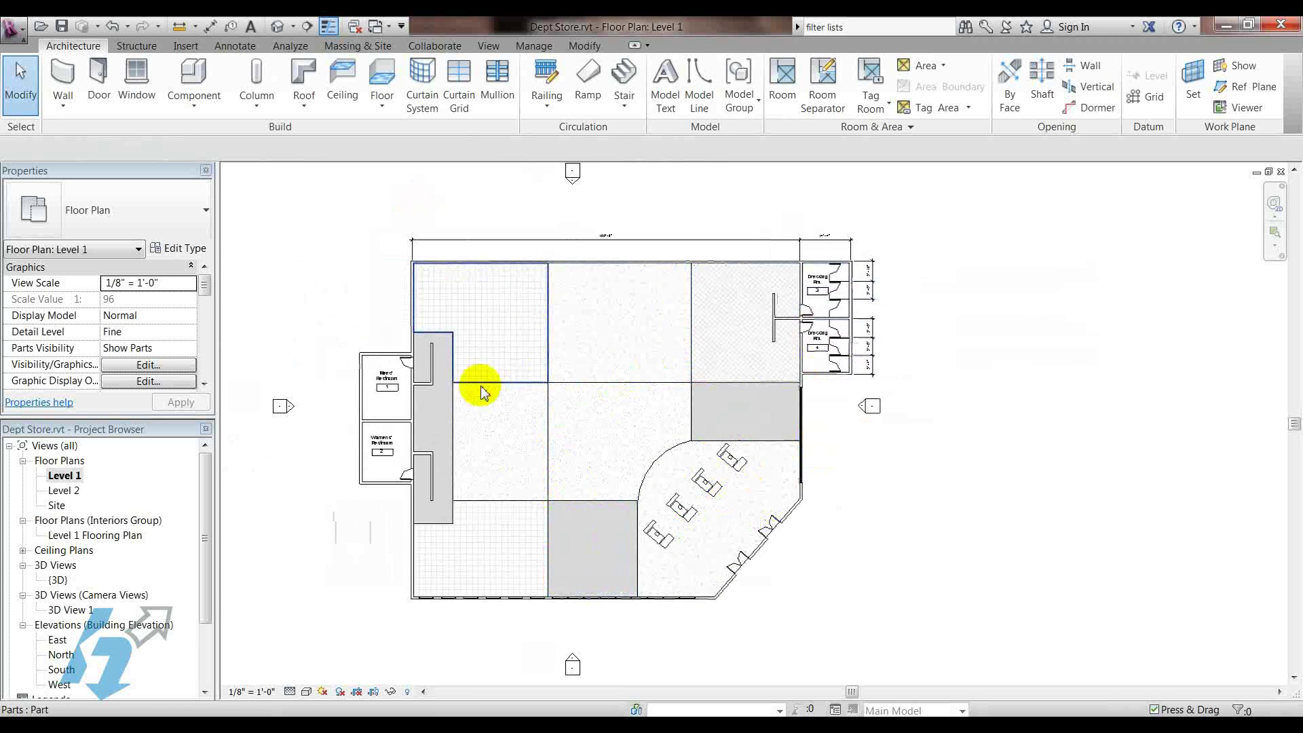
{"action": "middle_click_drag", "start_coordinate": [669, 408], "coordinate": [350, 403]}
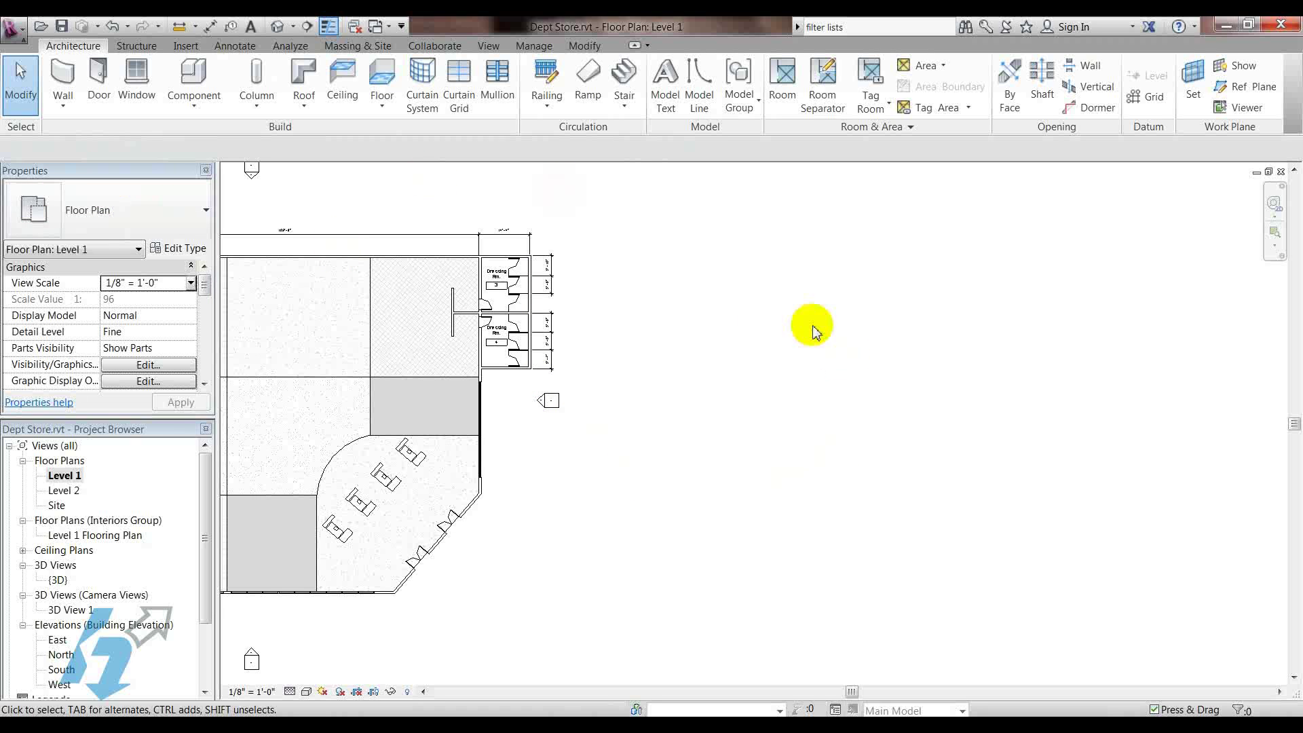
{"action": "scroll", "coordinate": [203, 291], "scroll_direction": "down", "scroll_amount": 5}
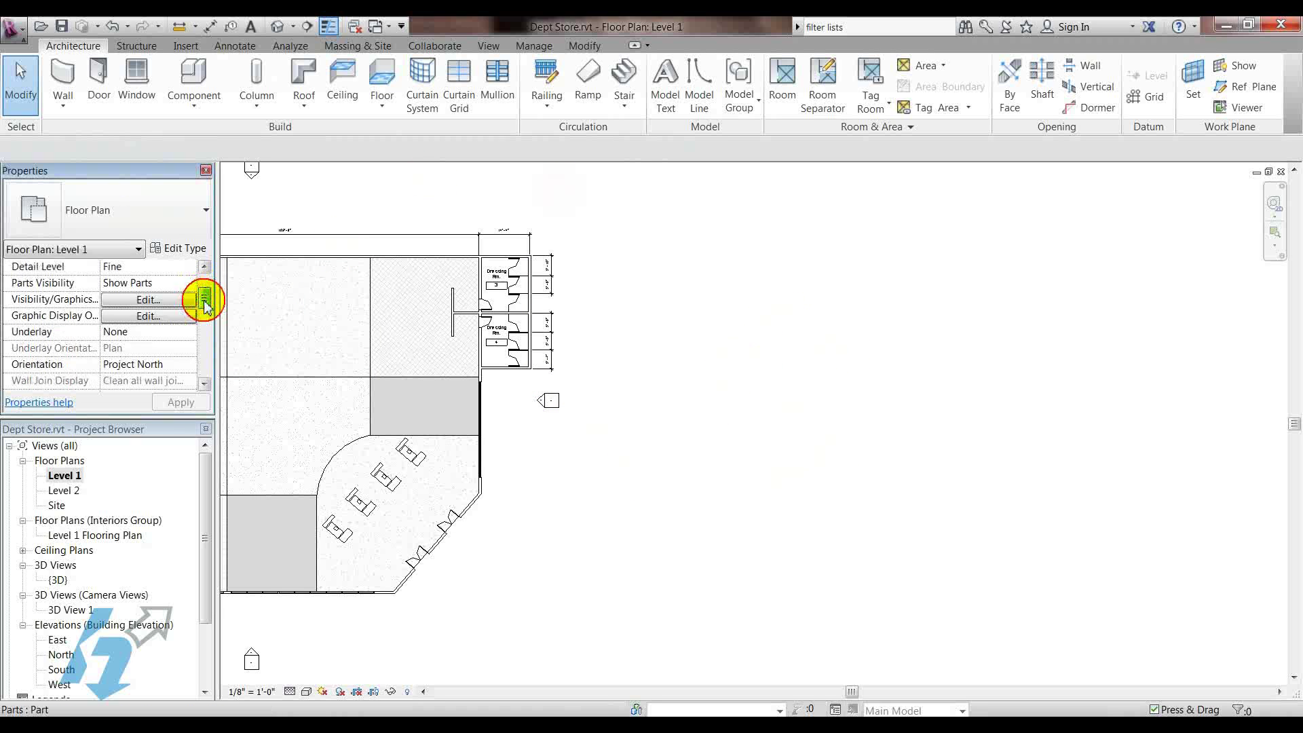
{"action": "scroll", "coordinate": [204, 290], "scroll_direction": "up", "scroll_amount": 5}
{"action": "mouse_move", "coordinate": [205, 287]}
{"action": "left_mouse_down"}
{"action": "mouse_move", "coordinate": [204, 349]}
{"action": "mouse_move", "coordinate": [204, 291]}
{"action": "left_mouse_up"}
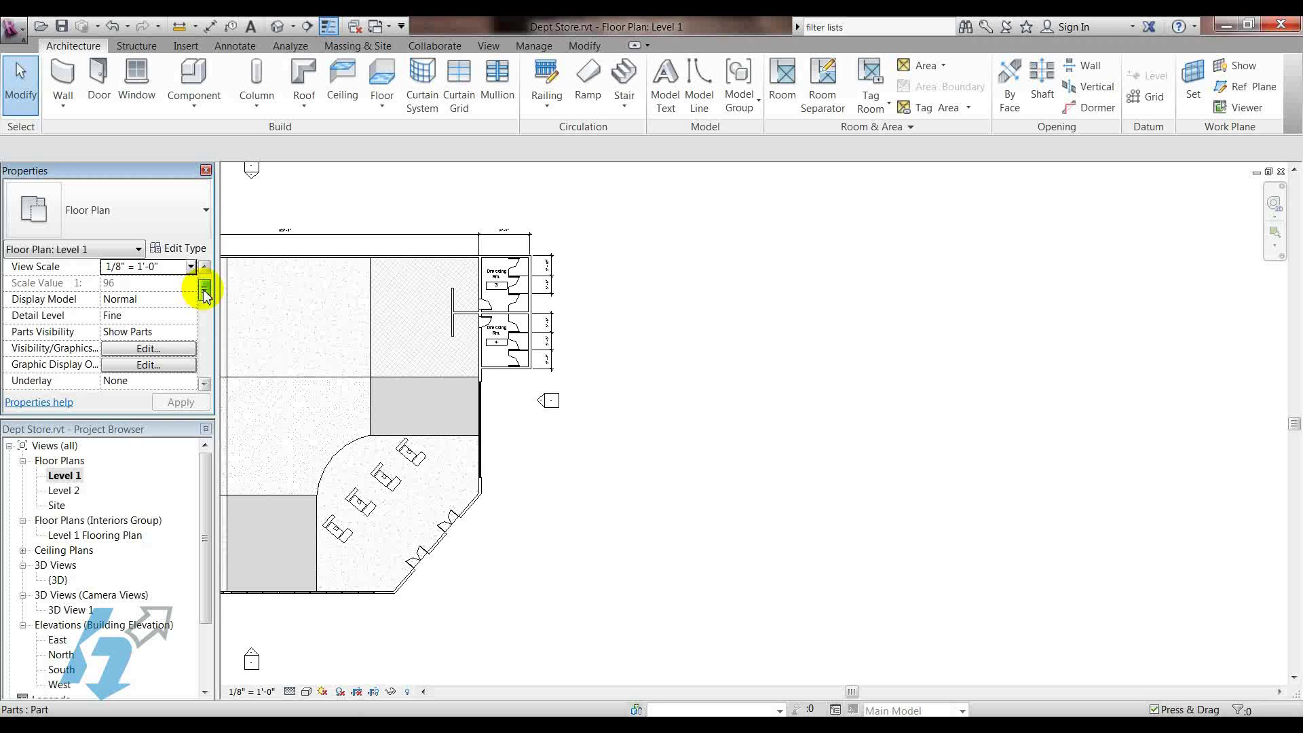
{"action": "left_click", "coordinate": [116, 332]}
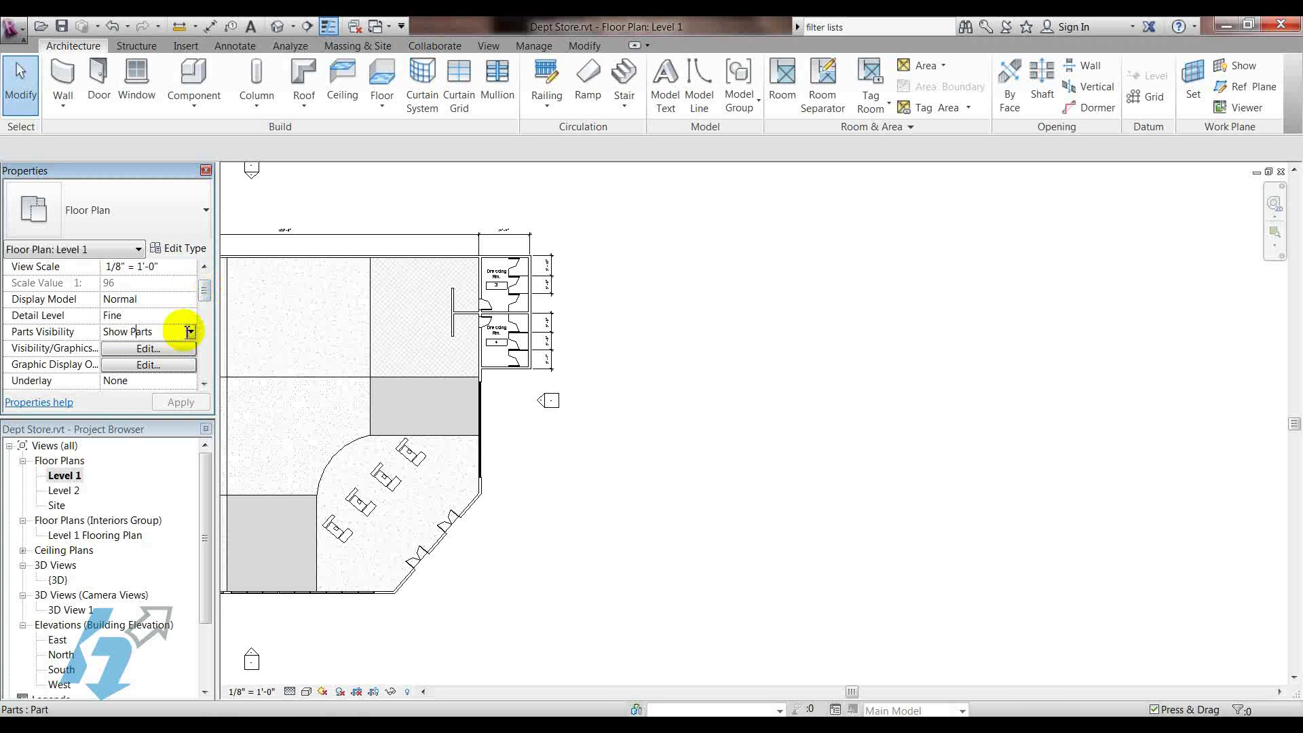
{"action": "left_click", "coordinate": [192, 332]}
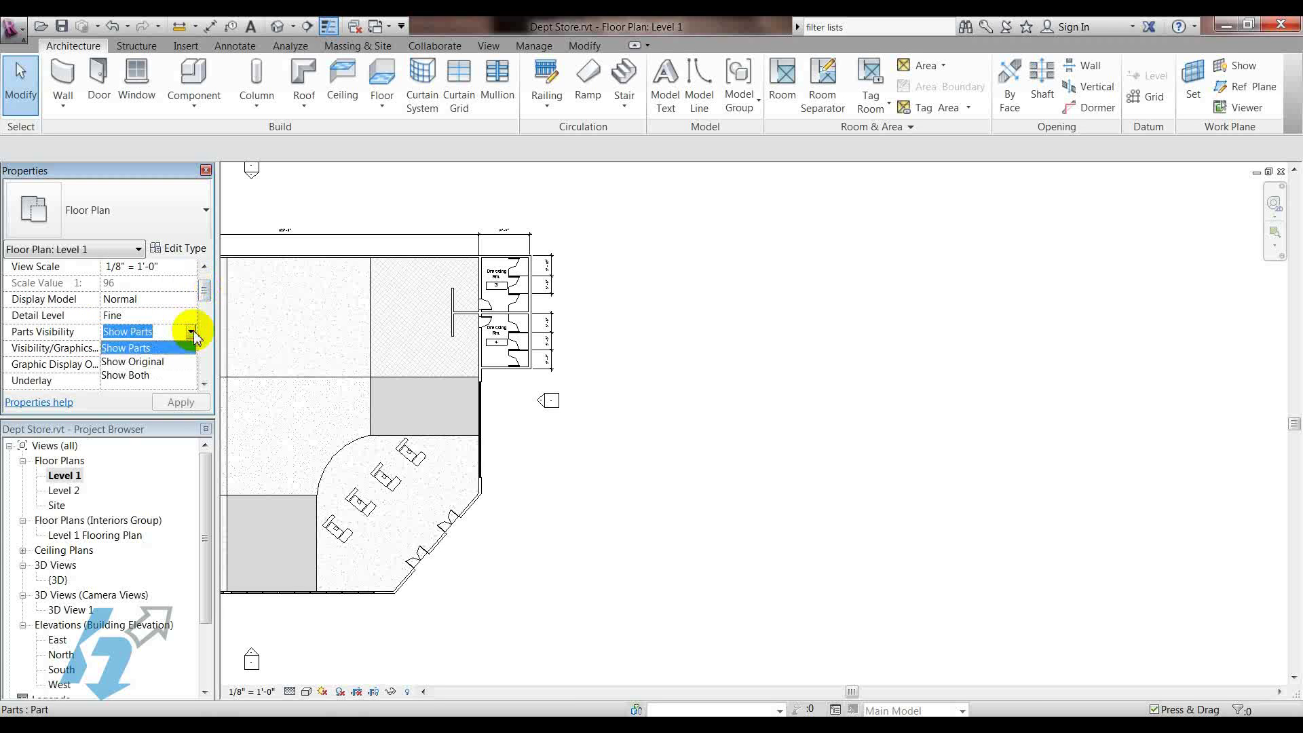
{"action": "left_click", "coordinate": [136, 376]}
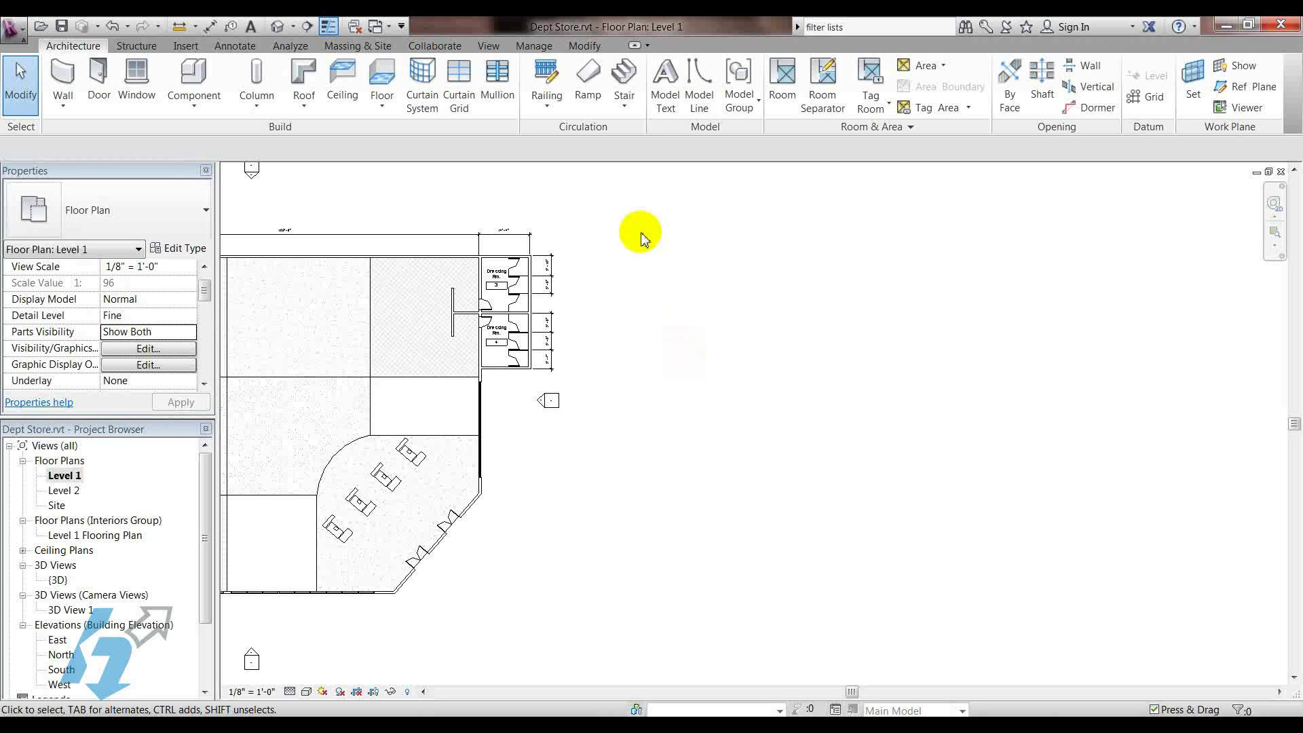
- Draw a rectangular Generic 12" floor boundary right of the building and finish the floor
{"action": "left_click", "coordinate": [180, 95]}
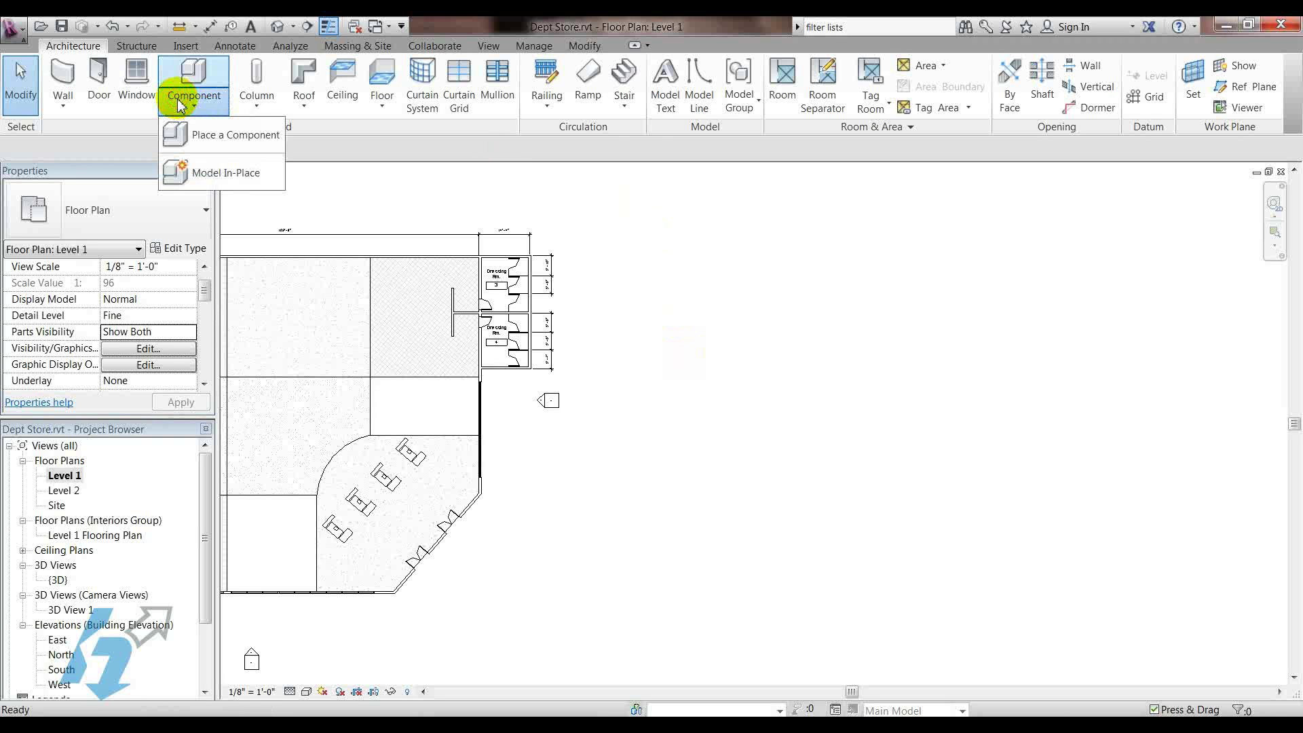
{"action": "left_click", "coordinate": [380, 98]}
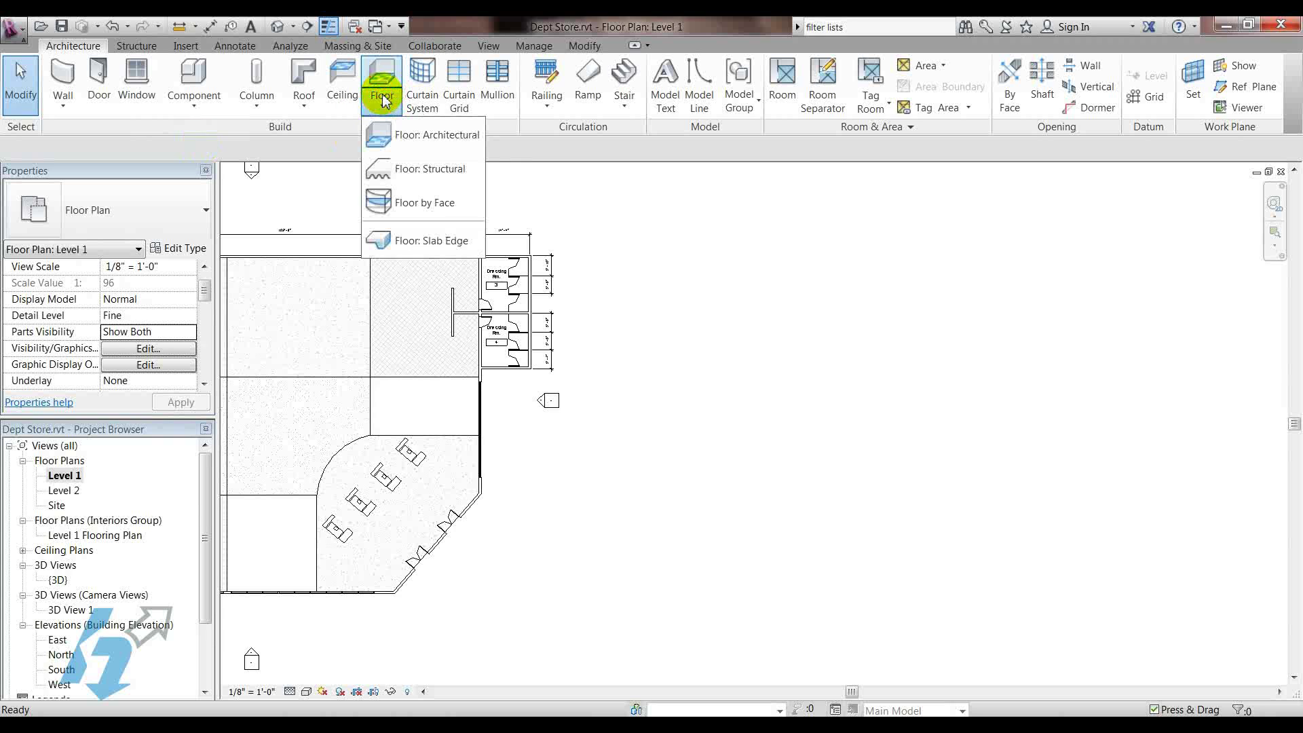
{"action": "left_click", "coordinate": [399, 136]}
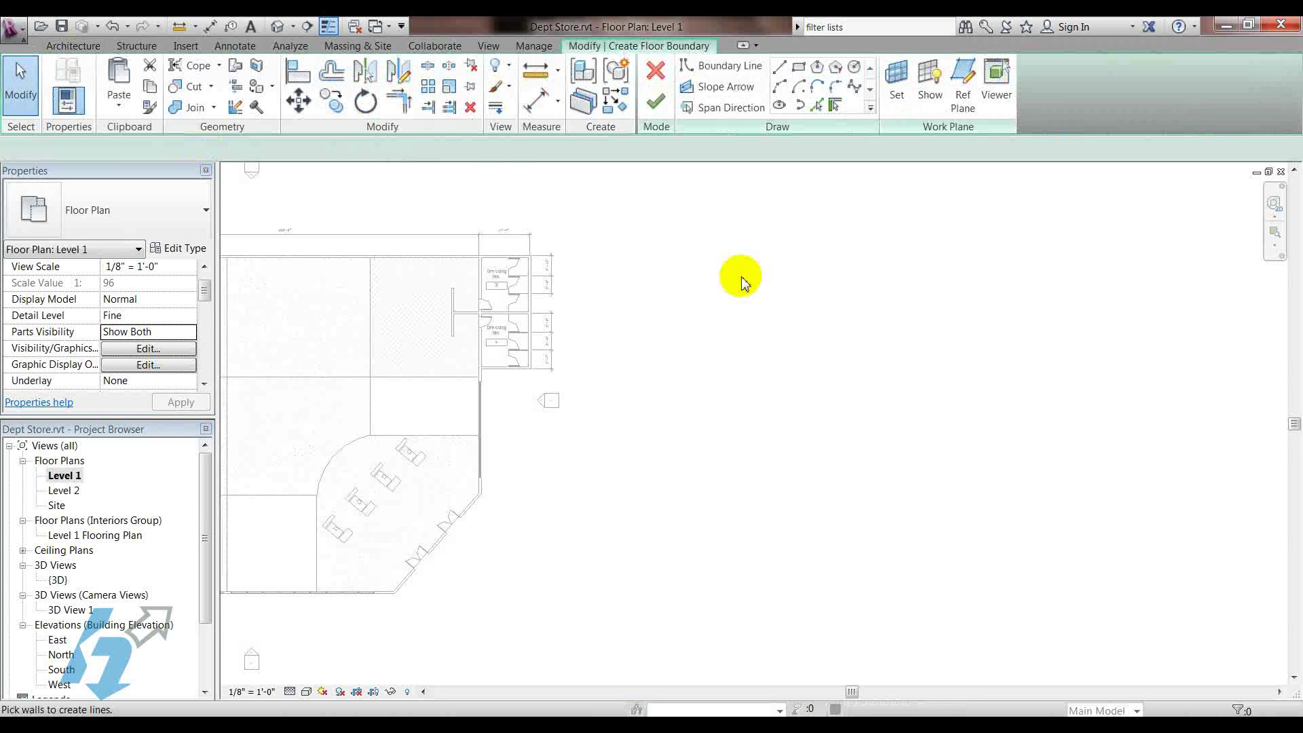
{"action": "left_click", "coordinate": [800, 67]}
{"action": "left_click", "coordinate": [731, 234]}
{"action": "left_click", "coordinate": [1051, 557]}
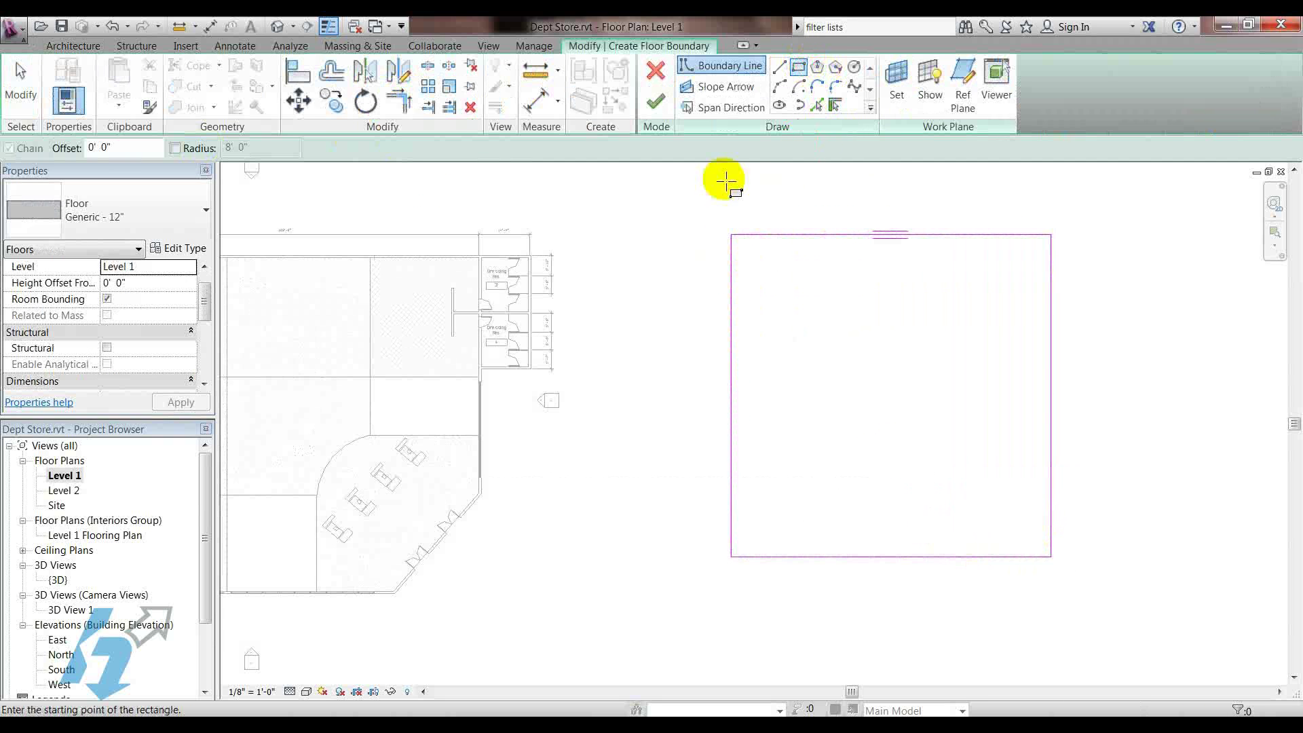
{"action": "left_click", "coordinate": [657, 102]}
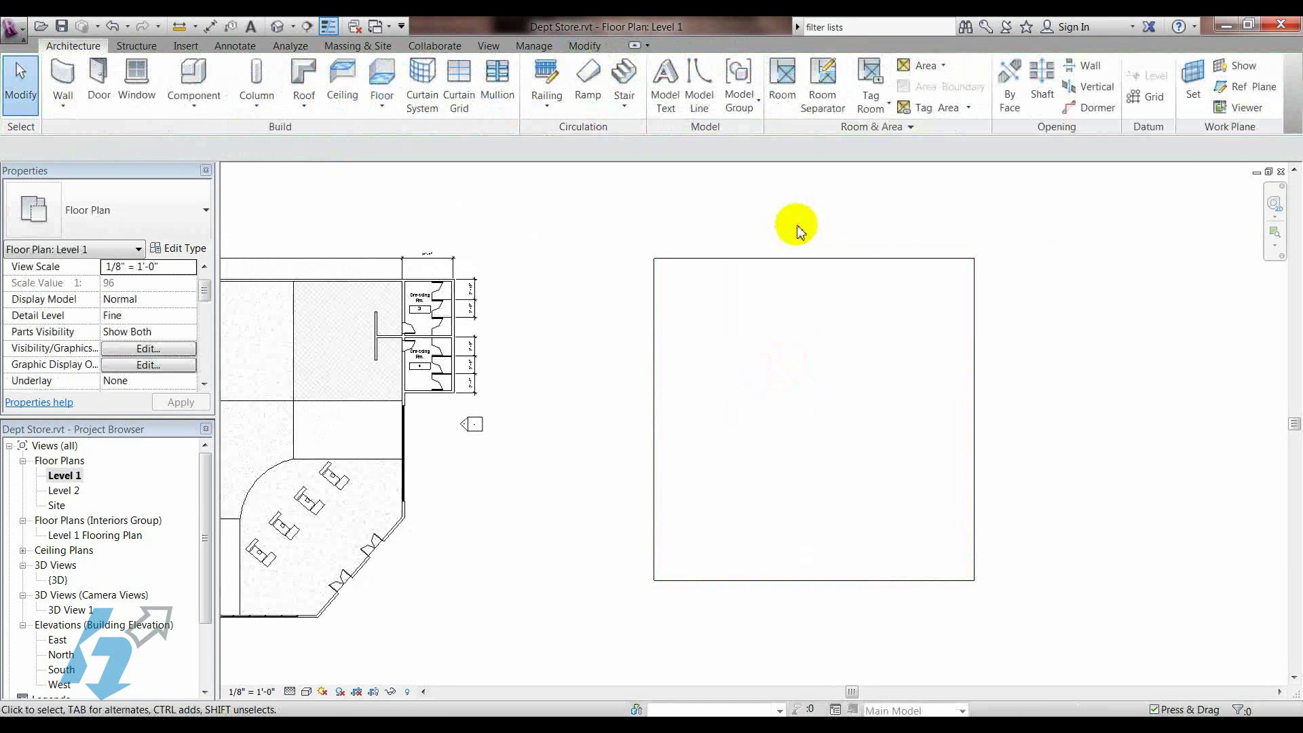
{"action": "left_click", "coordinate": [849, 259]}
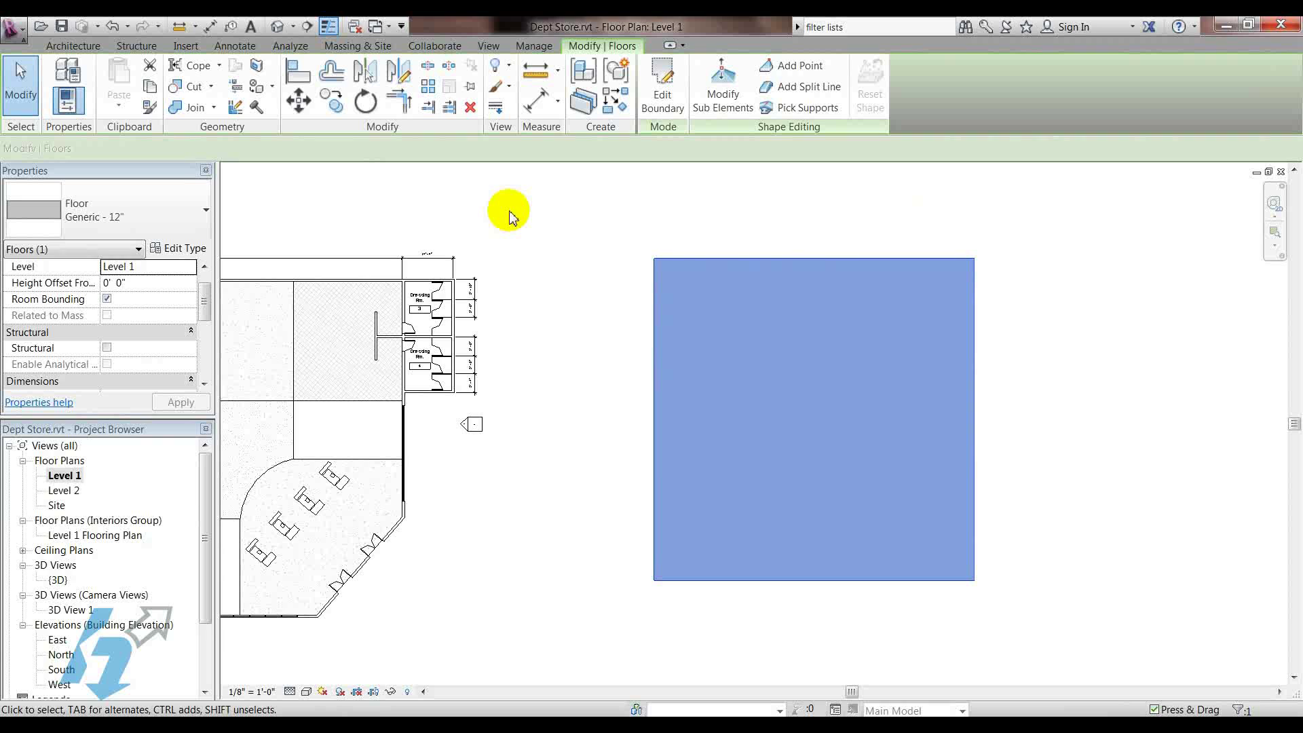
{"action": "key", "text": "Escape"}
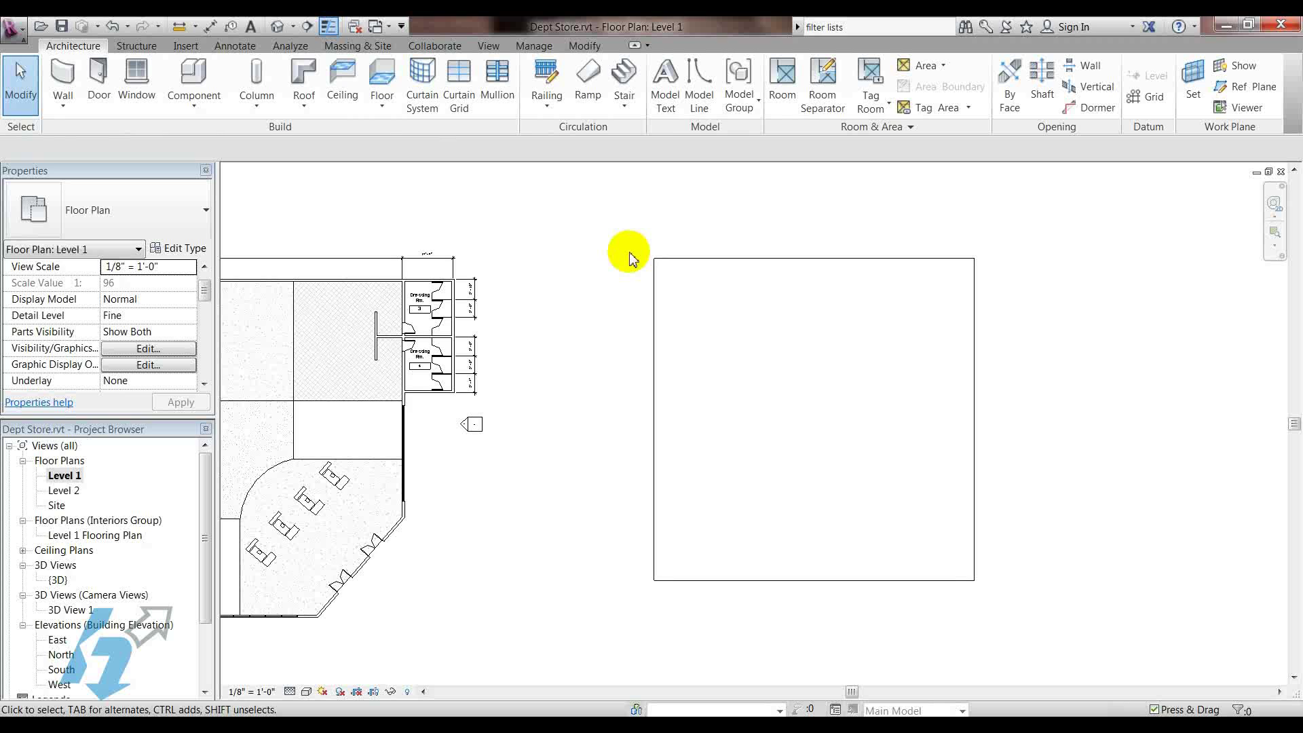
- Convert the square floor slab into a single part and start Divide Parts on it
{"action": "left_click", "coordinate": [713, 264]}
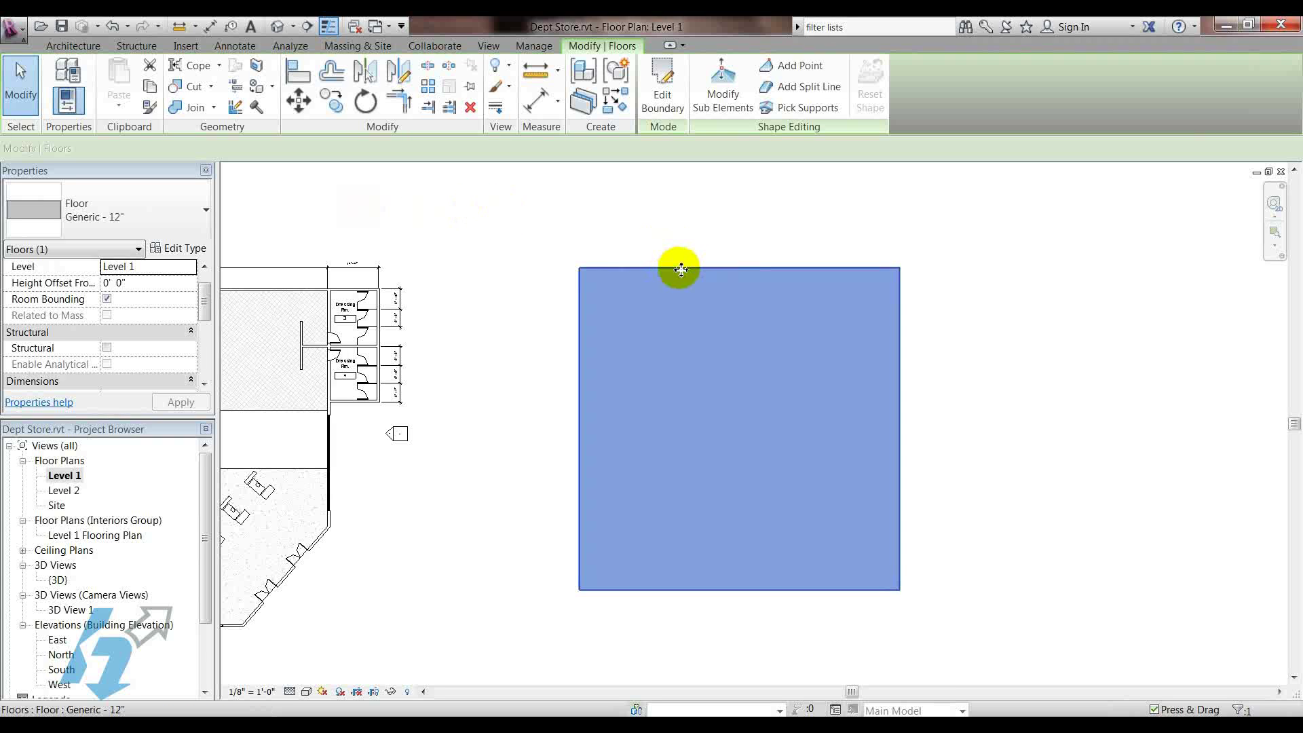
{"action": "left_click", "coordinate": [582, 103]}
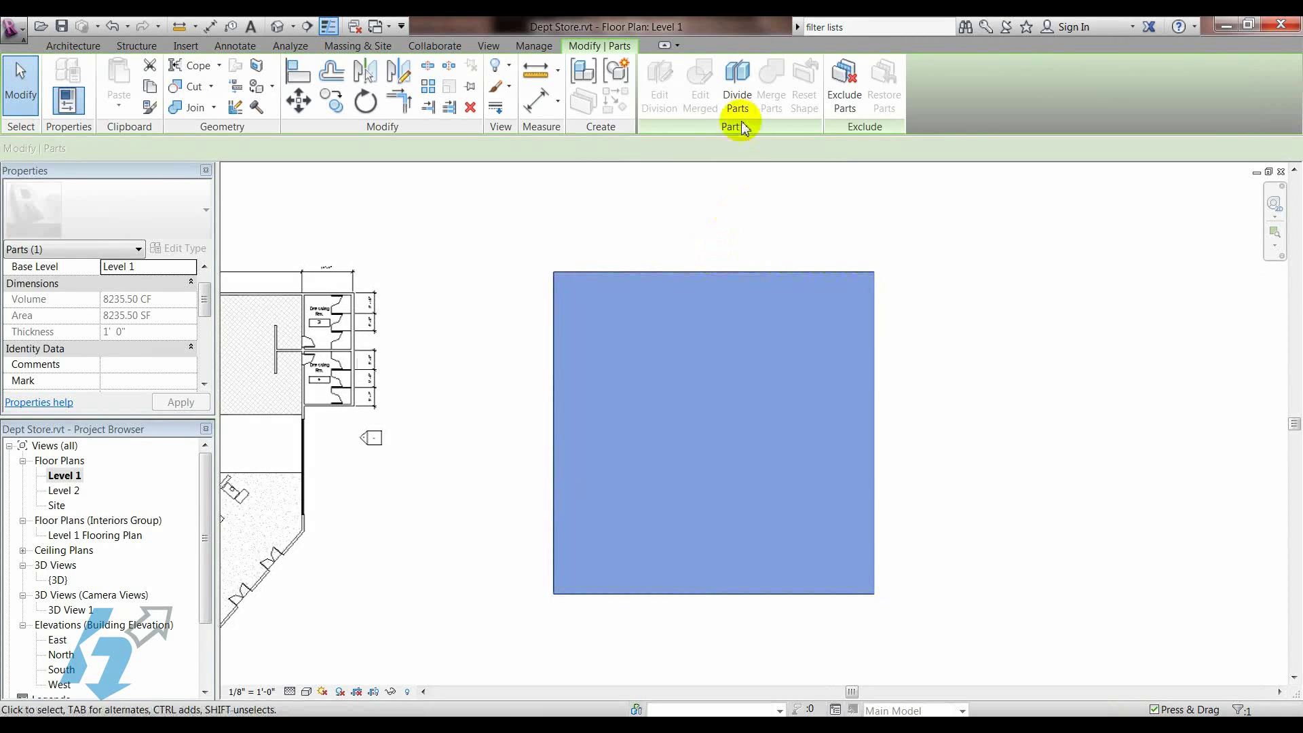
{"action": "left_click", "coordinate": [737, 80]}
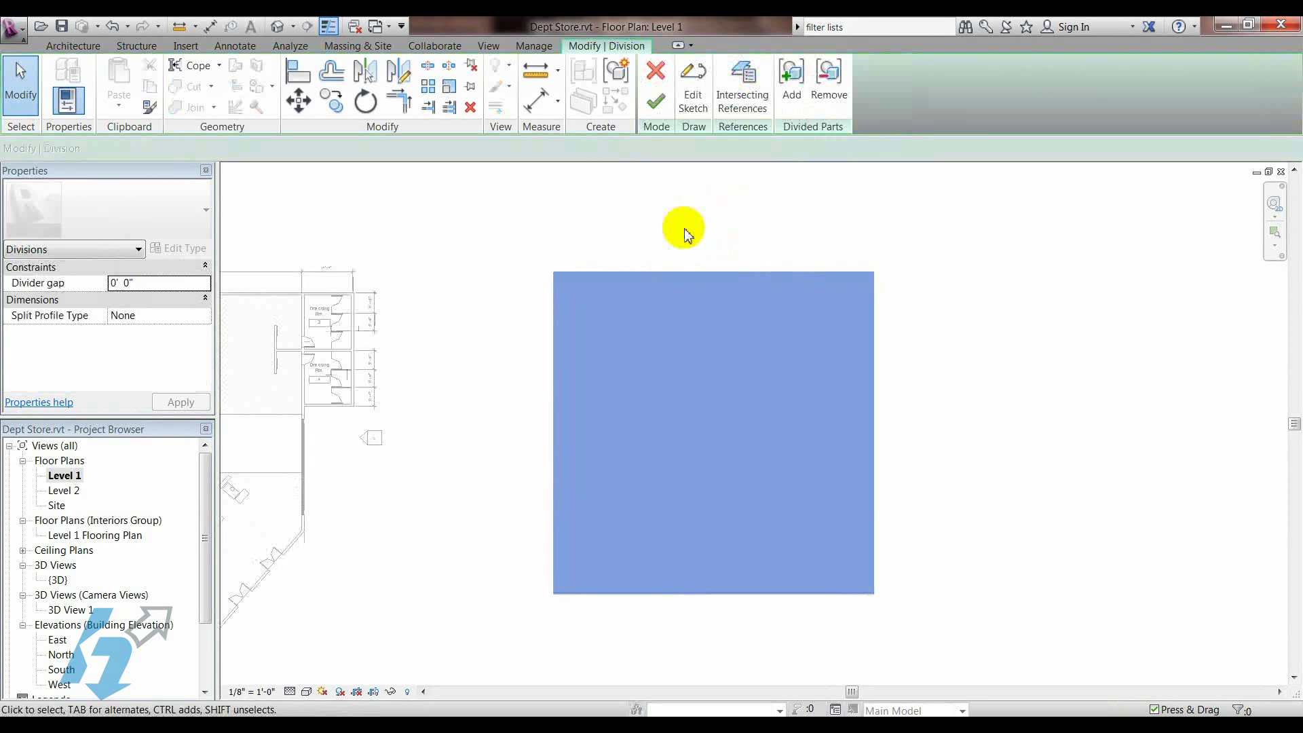
- Sketch one vertical and two horizontal division lines spanning the square floor
{"action": "left_click", "coordinate": [695, 95]}
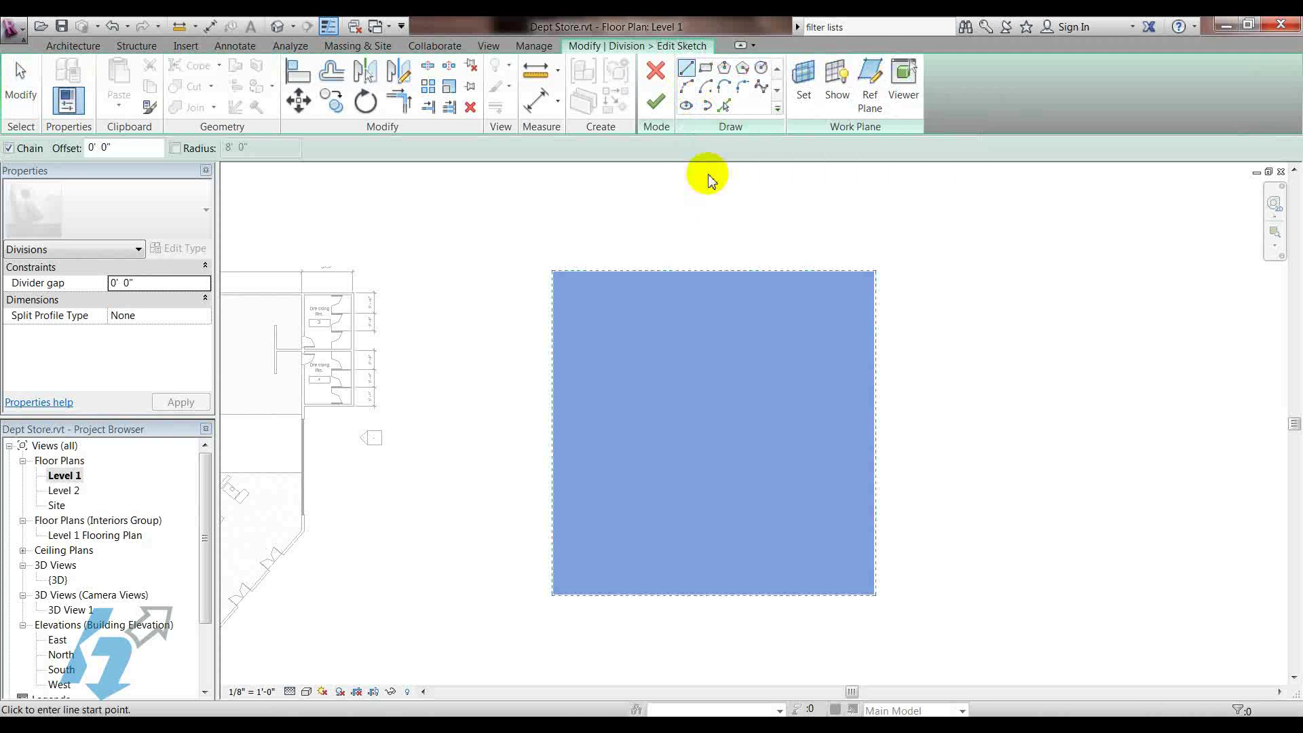
{"action": "left_click", "coordinate": [641, 234]}
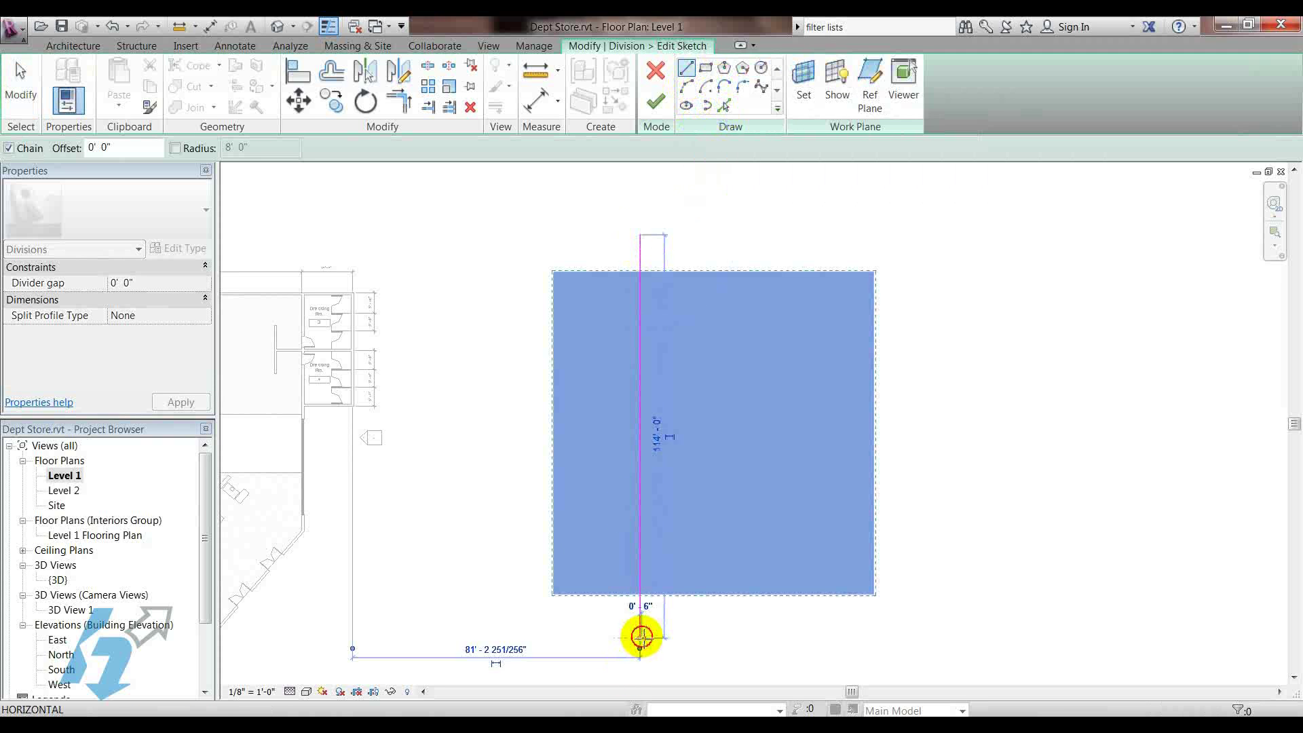
{"action": "left_click", "coordinate": [640, 638]}
{"action": "key", "text": "Escape"}
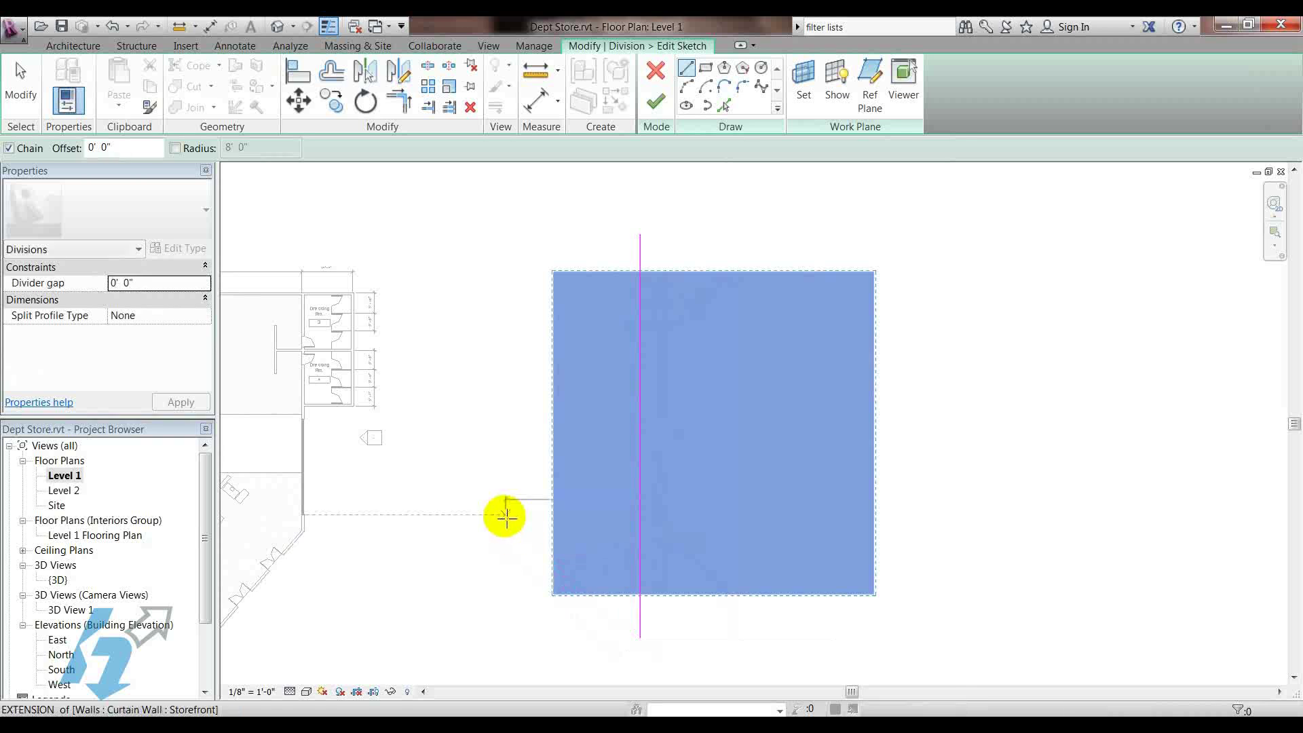
{"action": "left_click", "coordinate": [506, 515]}
{"action": "left_click", "coordinate": [963, 515]}
{"action": "key", "text": "Escape"}
{"action": "key", "text": "Escape"}
{"action": "key", "text": "l"}
{"action": "key", "text": "i"}
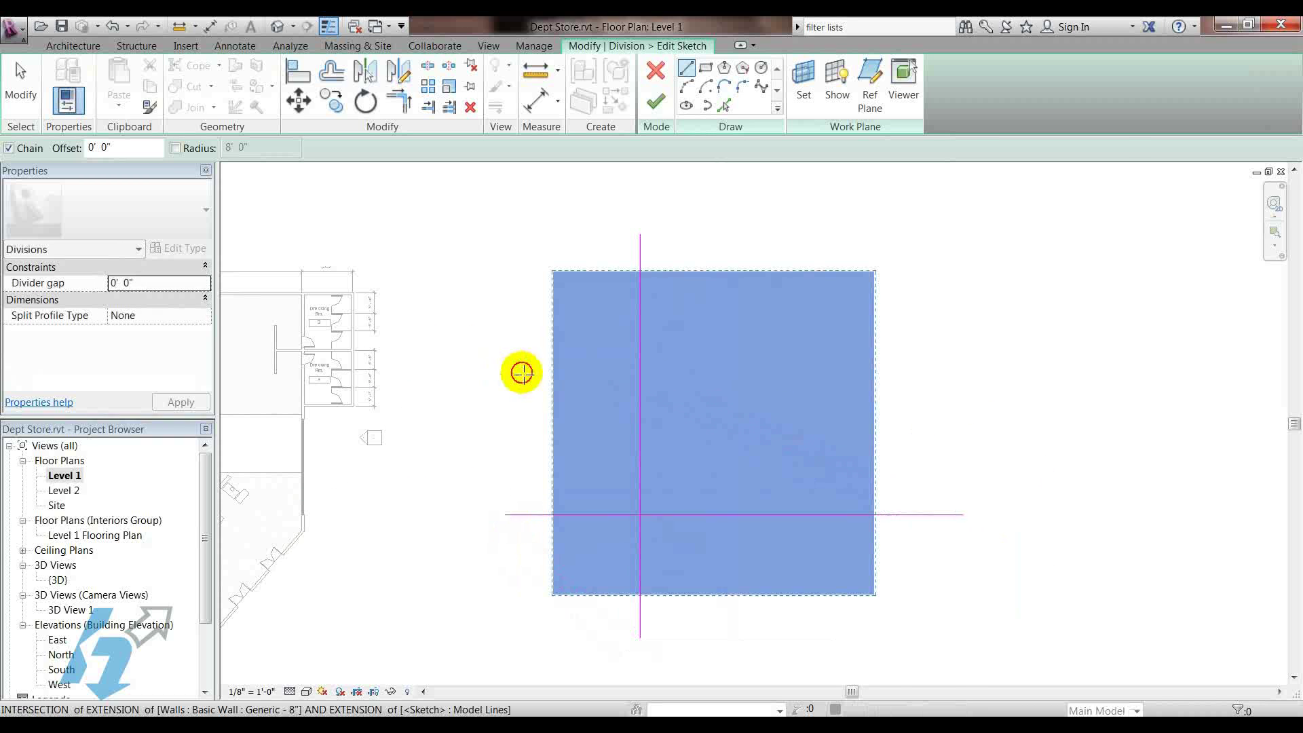
{"action": "left_click", "coordinate": [506, 374]}
{"action": "left_click", "coordinate": [927, 373]}
{"action": "key", "text": "Escape"}
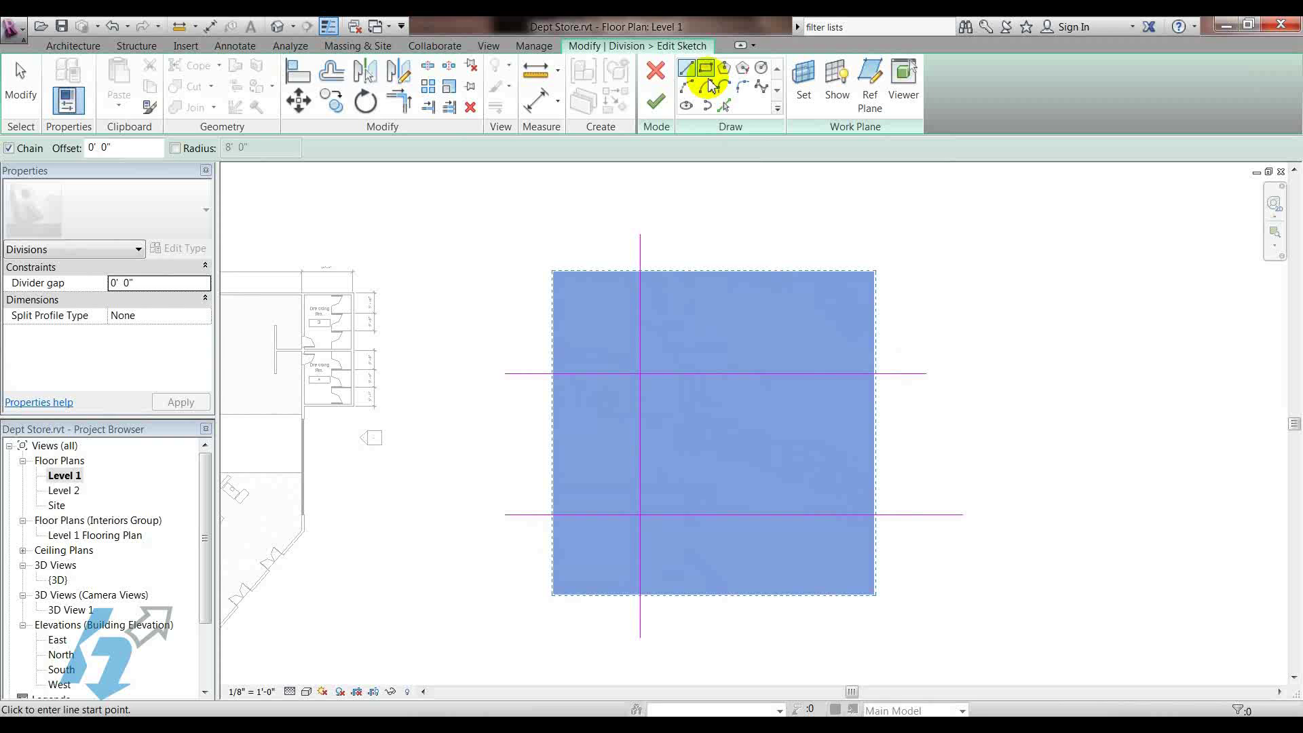
- Add a start-end-radius arc from the upper horizontal line to the vertical line, then finish the sketch
{"action": "left_click", "coordinate": [686, 86]}
{"action": "left_click", "coordinate": [795, 373]}
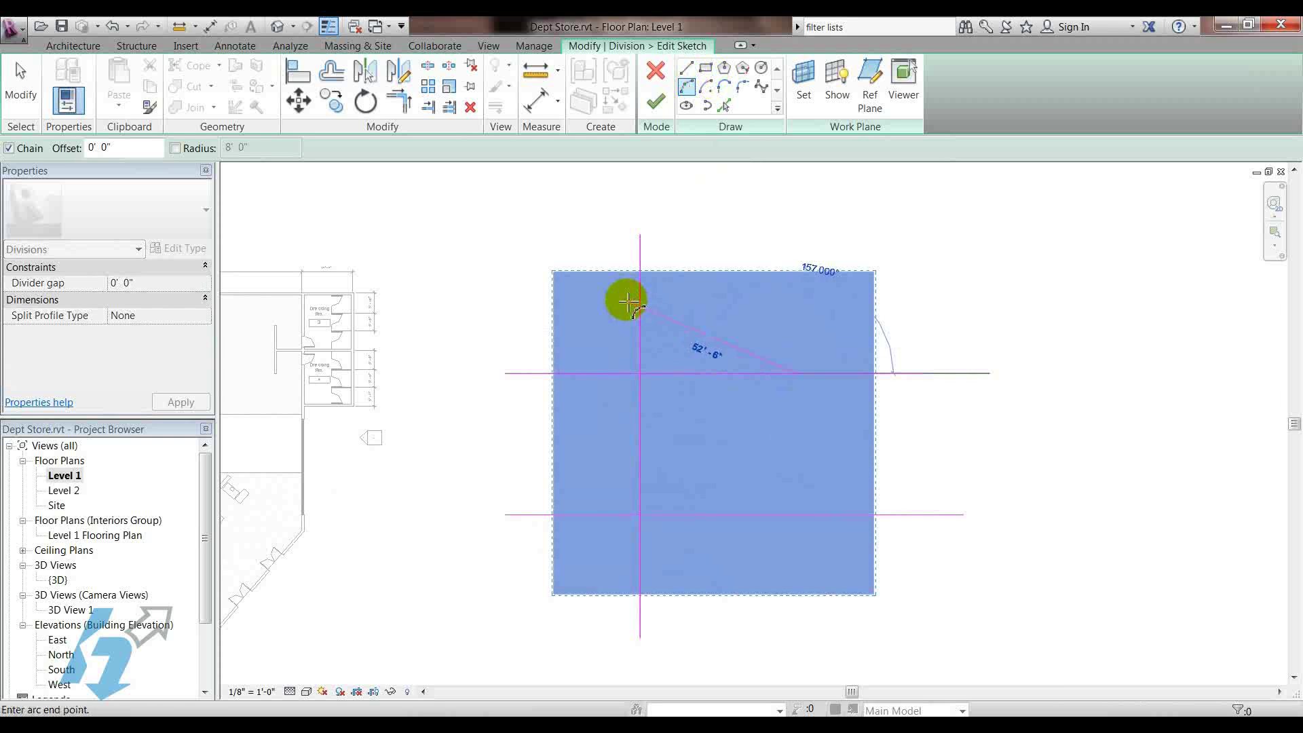
{"action": "left_click", "coordinate": [641, 302]}
{"action": "left_click", "coordinate": [730, 252]}
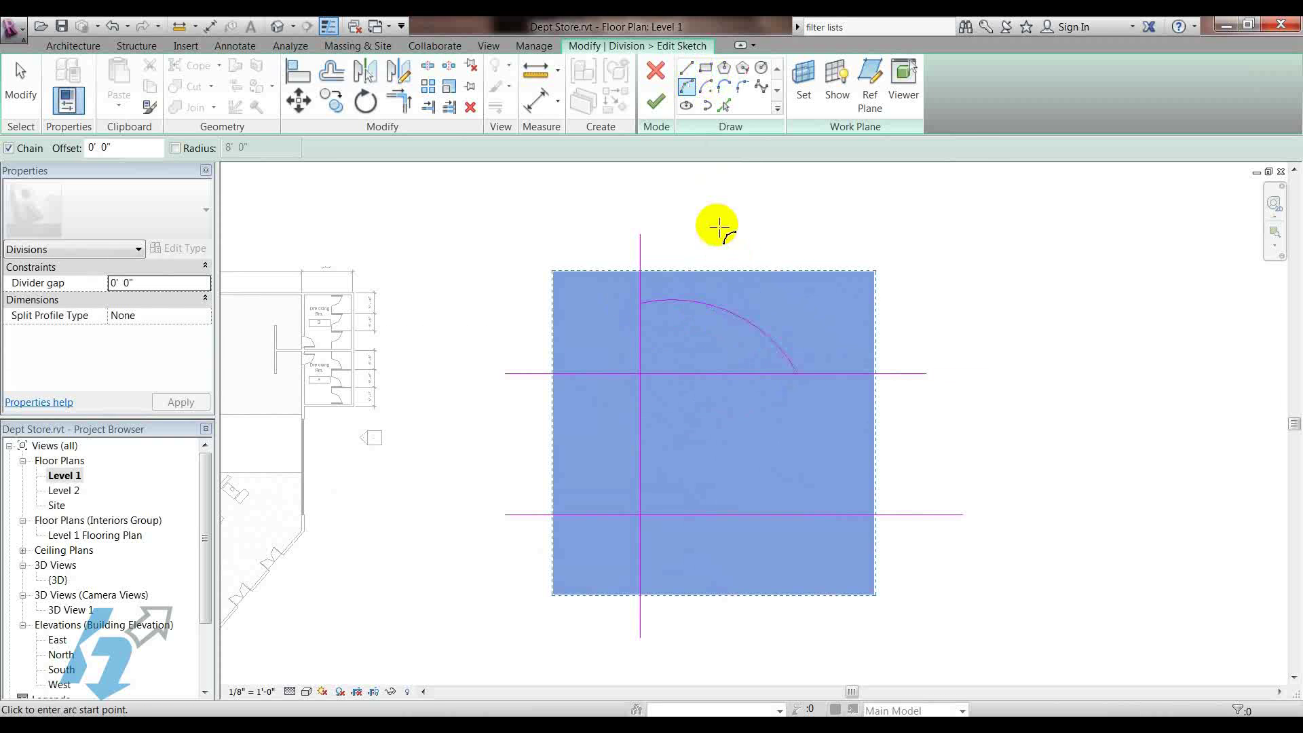
{"action": "key", "text": "Escape"}
{"action": "key", "text": "Escape"}
{"action": "left_click", "coordinate": [656, 103]}
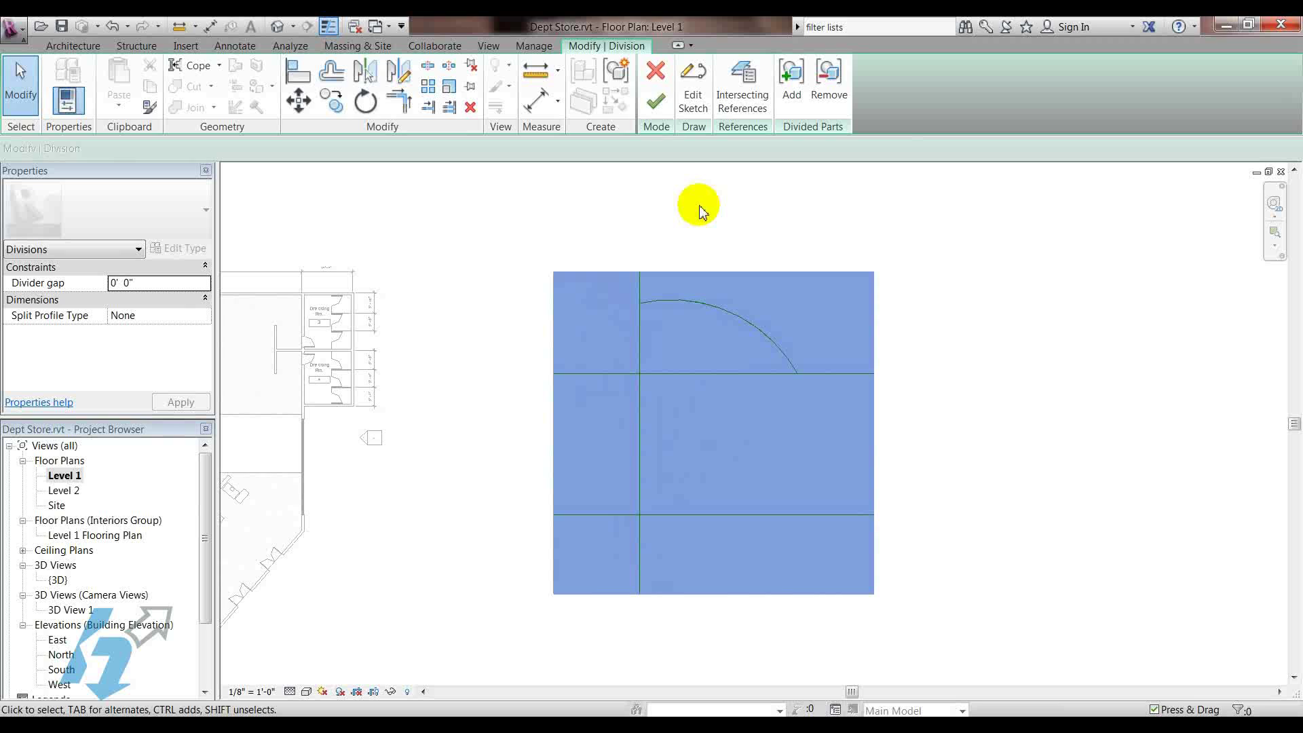
- Finish the division and select the 697.07 SF top-left part
{"action": "left_click", "coordinate": [656, 103]}
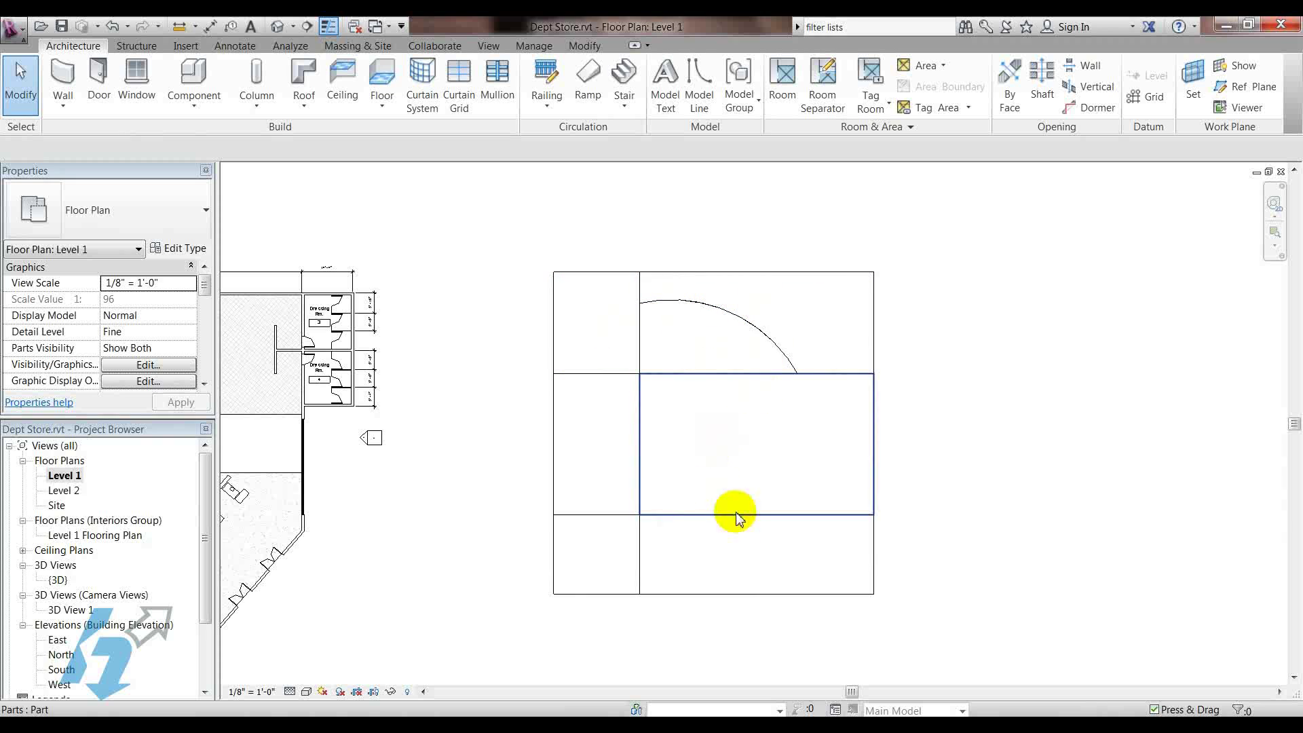
{"action": "left_click", "coordinate": [605, 337]}
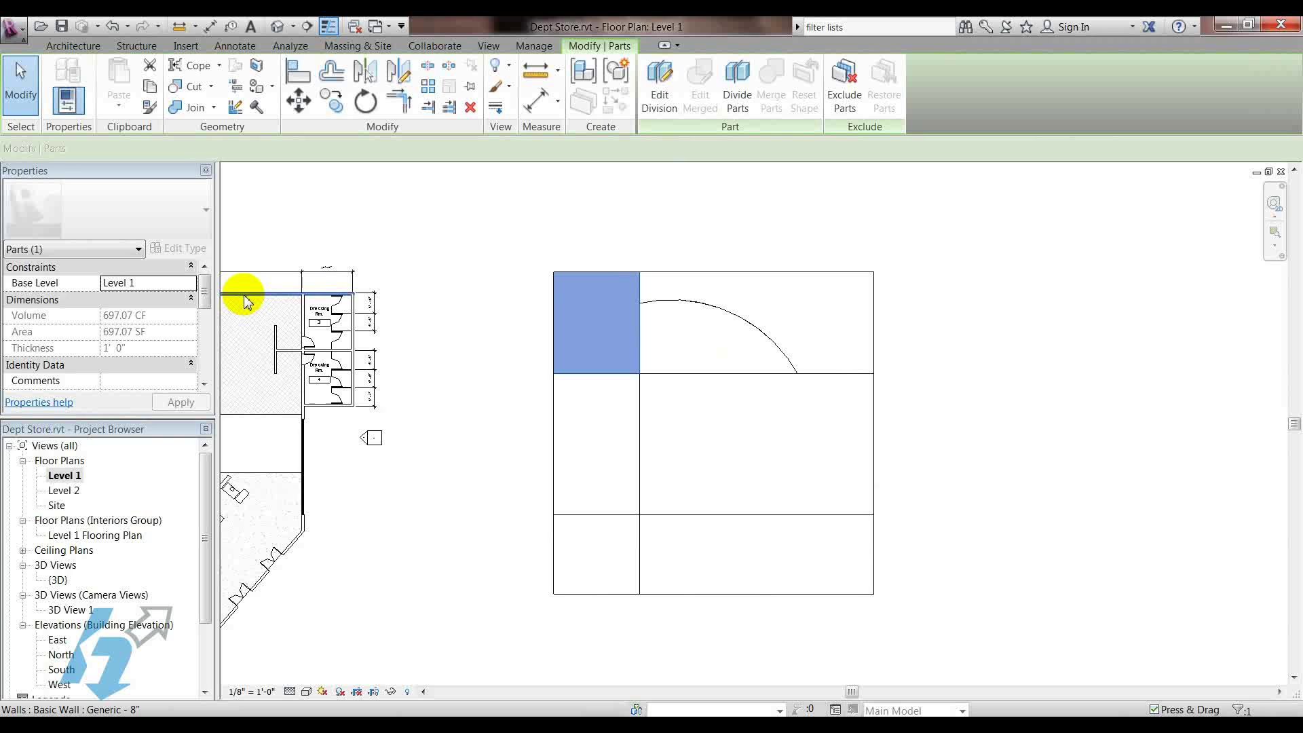
- Uncheck Material By Original for the top-left part and open its Material Browser
{"action": "left_click_drag", "start_coordinate": [208, 294], "coordinate": [203, 346]}
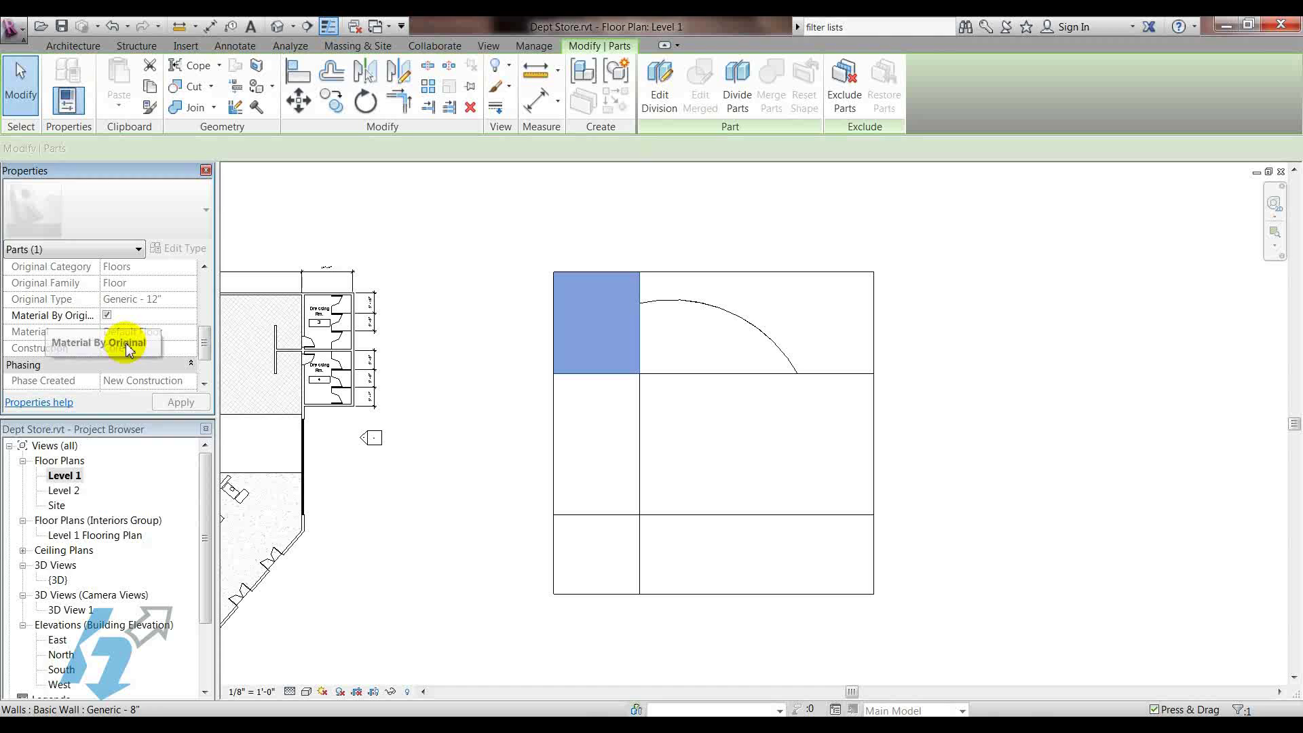
{"action": "left_click", "coordinate": [602, 324]}
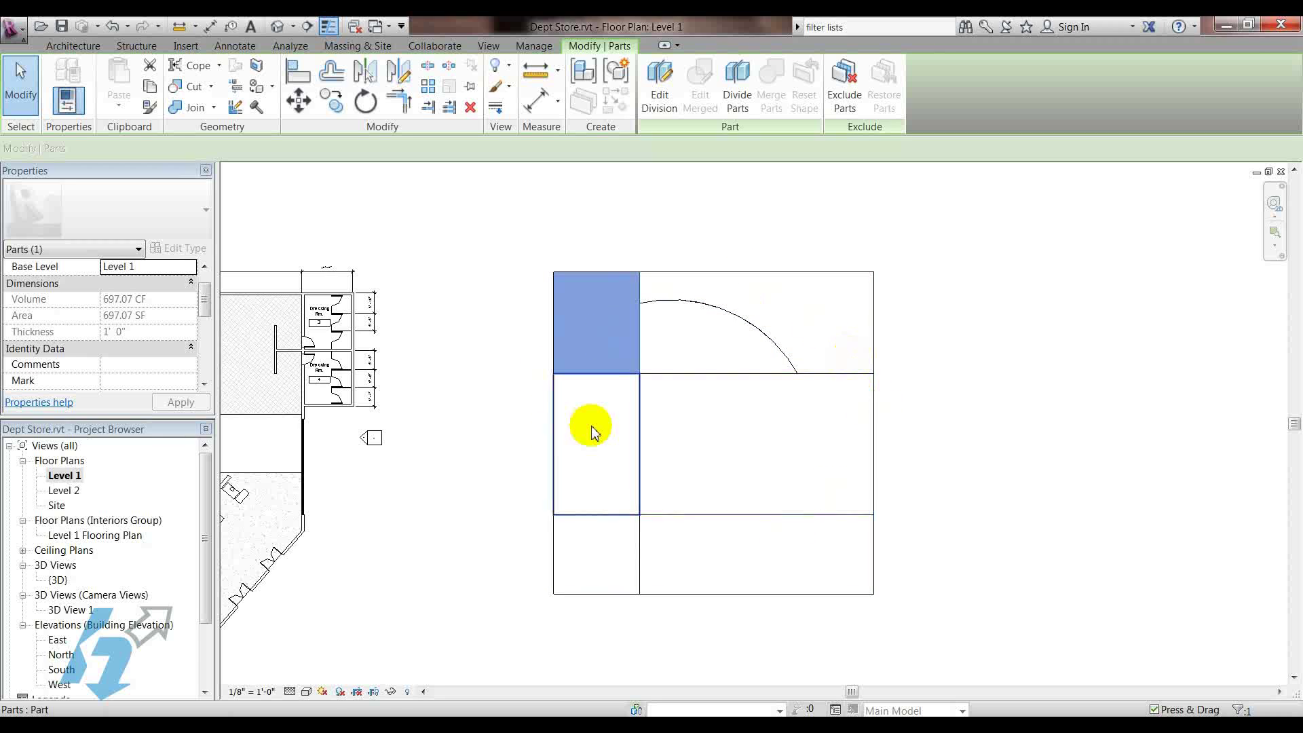
{"action": "left_click_drag", "start_coordinate": [203, 307], "coordinate": [204, 336]}
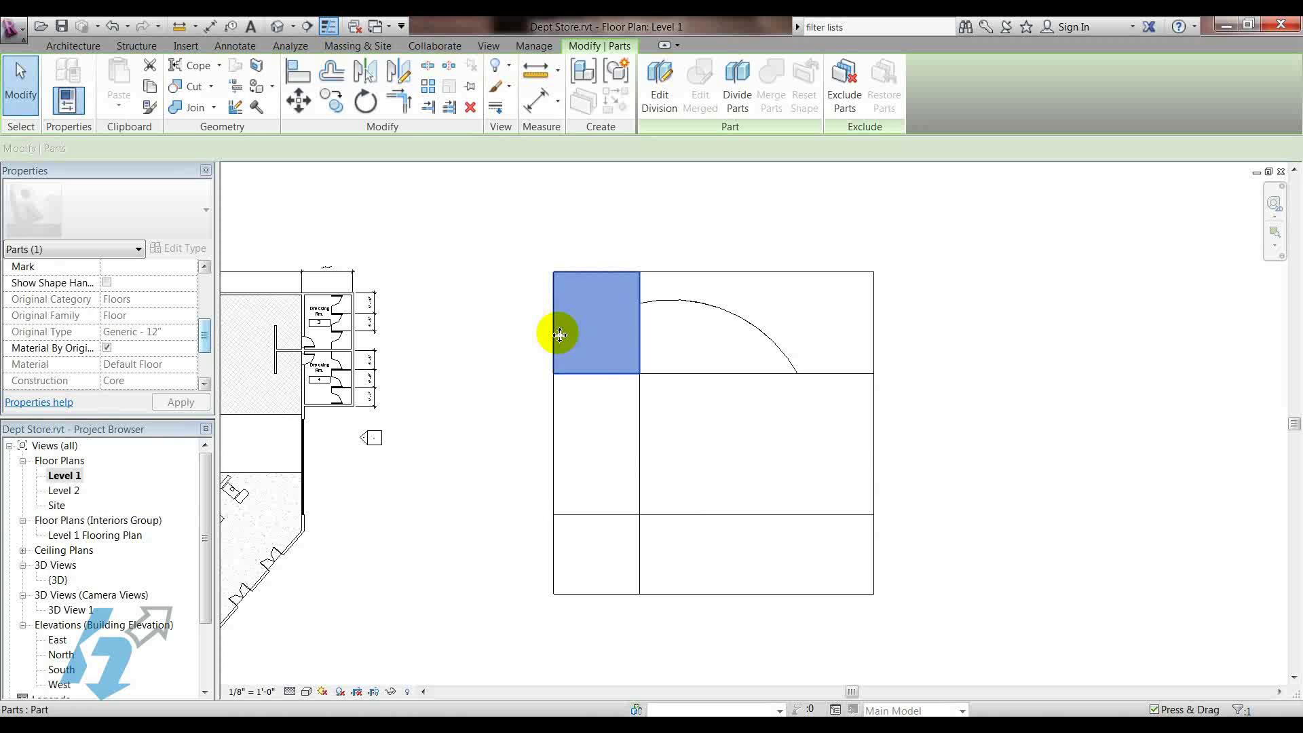
{"action": "left_click", "coordinate": [571, 326]}
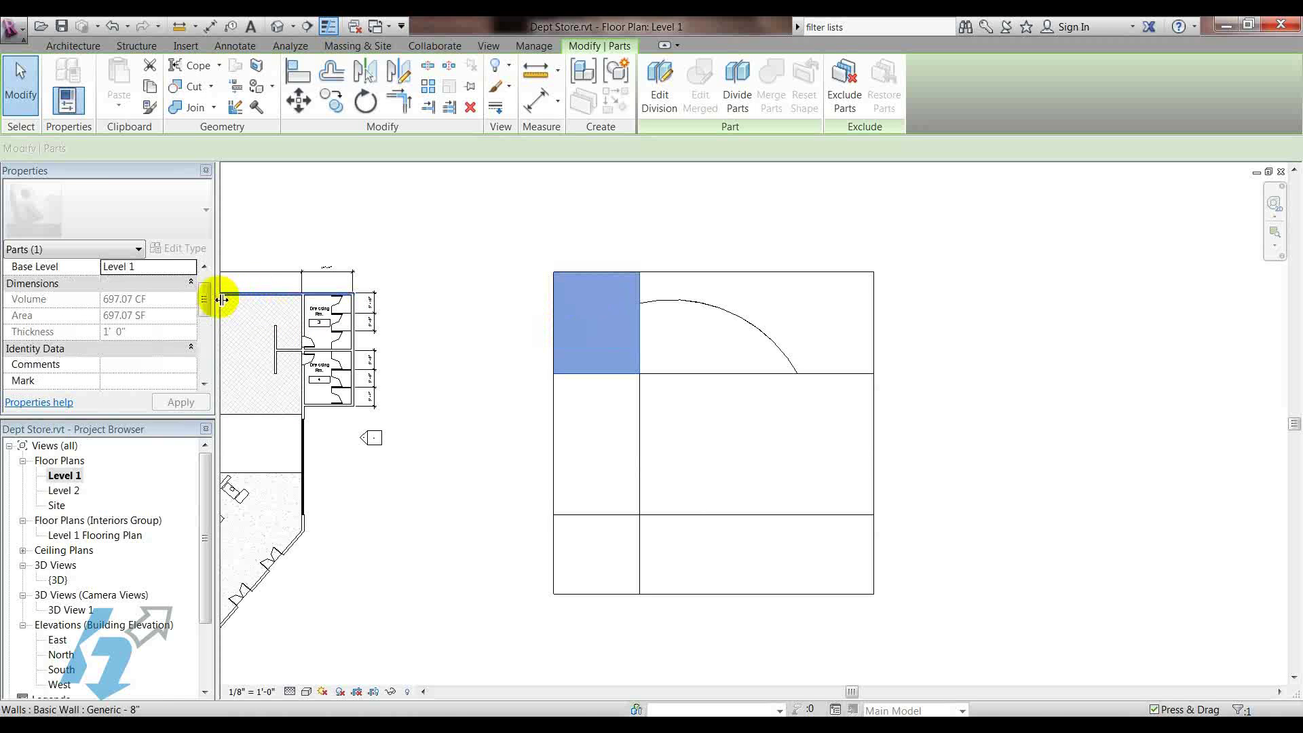
{"action": "left_click_drag", "start_coordinate": [203, 303], "coordinate": [203, 343]}
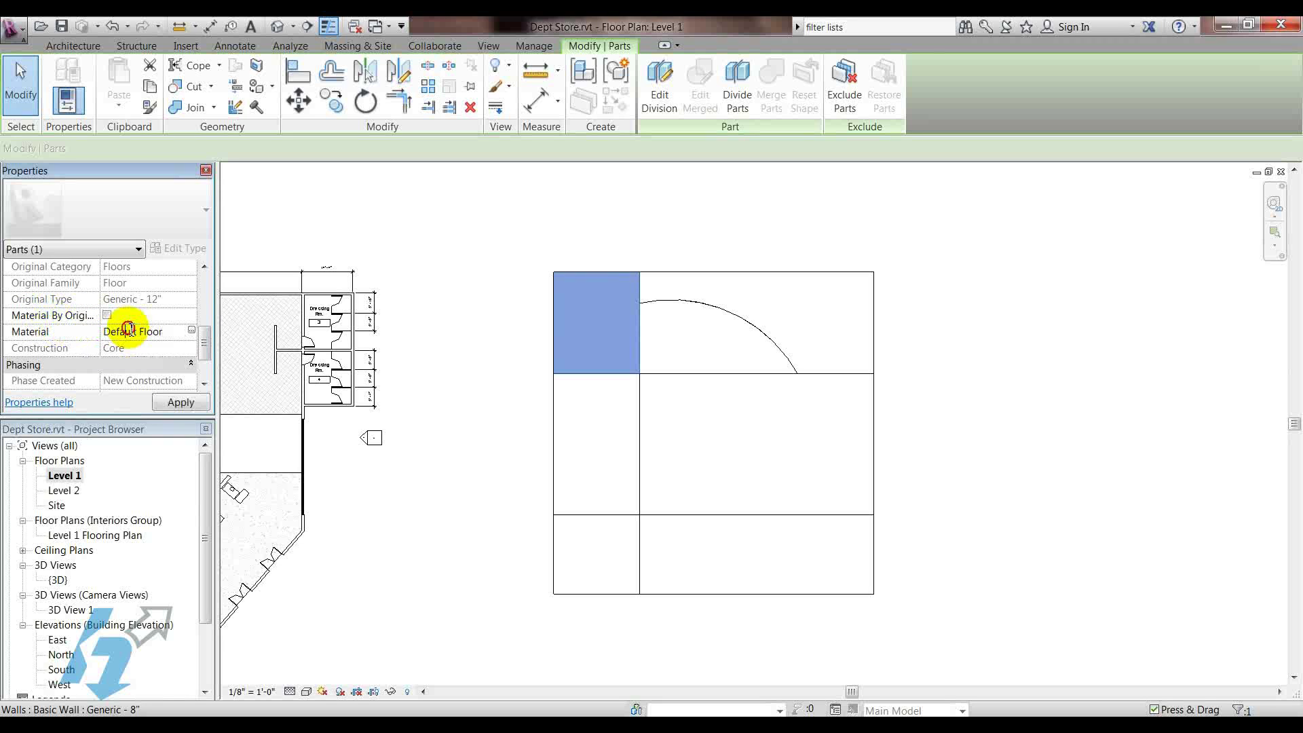
{"action": "left_click", "coordinate": [191, 332]}
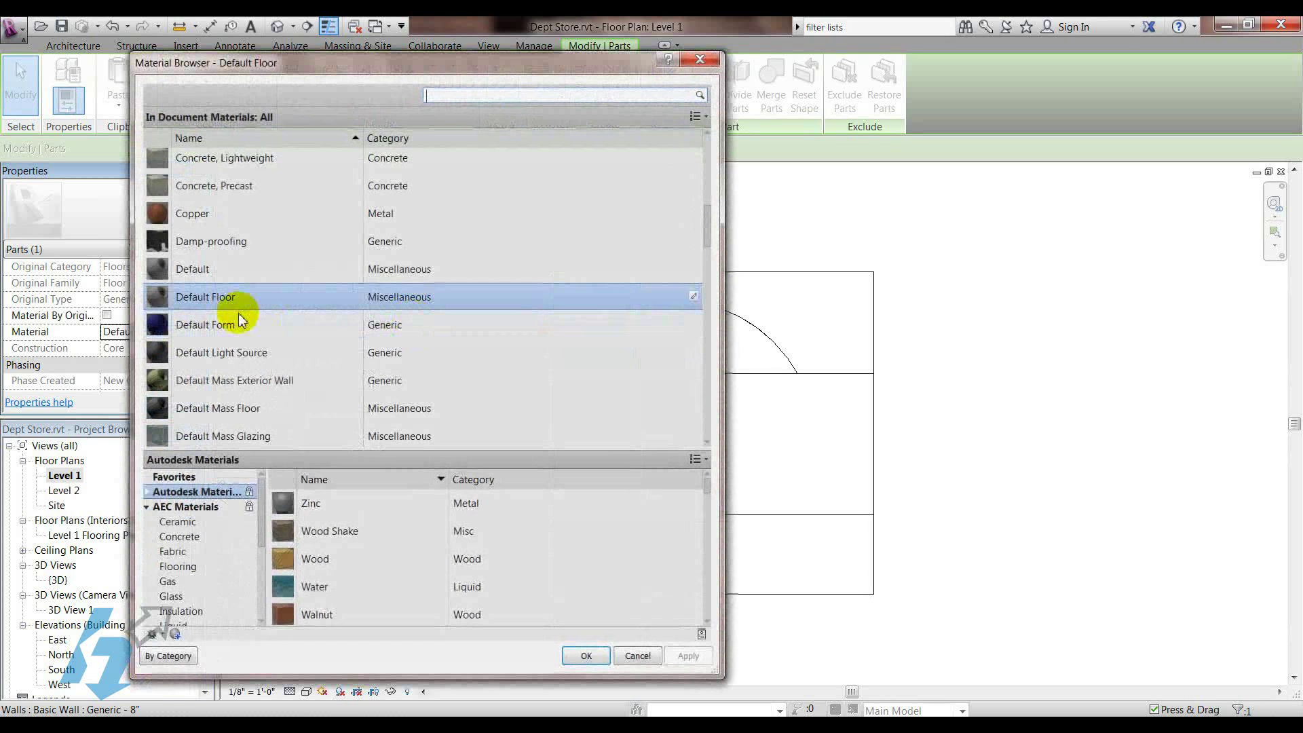
- Assign Granite, Cut, Rough to the top-left part and deselect it
{"action": "left_click", "coordinate": [206, 224]}
{"action": "double_click", "coordinate": [210, 219]}
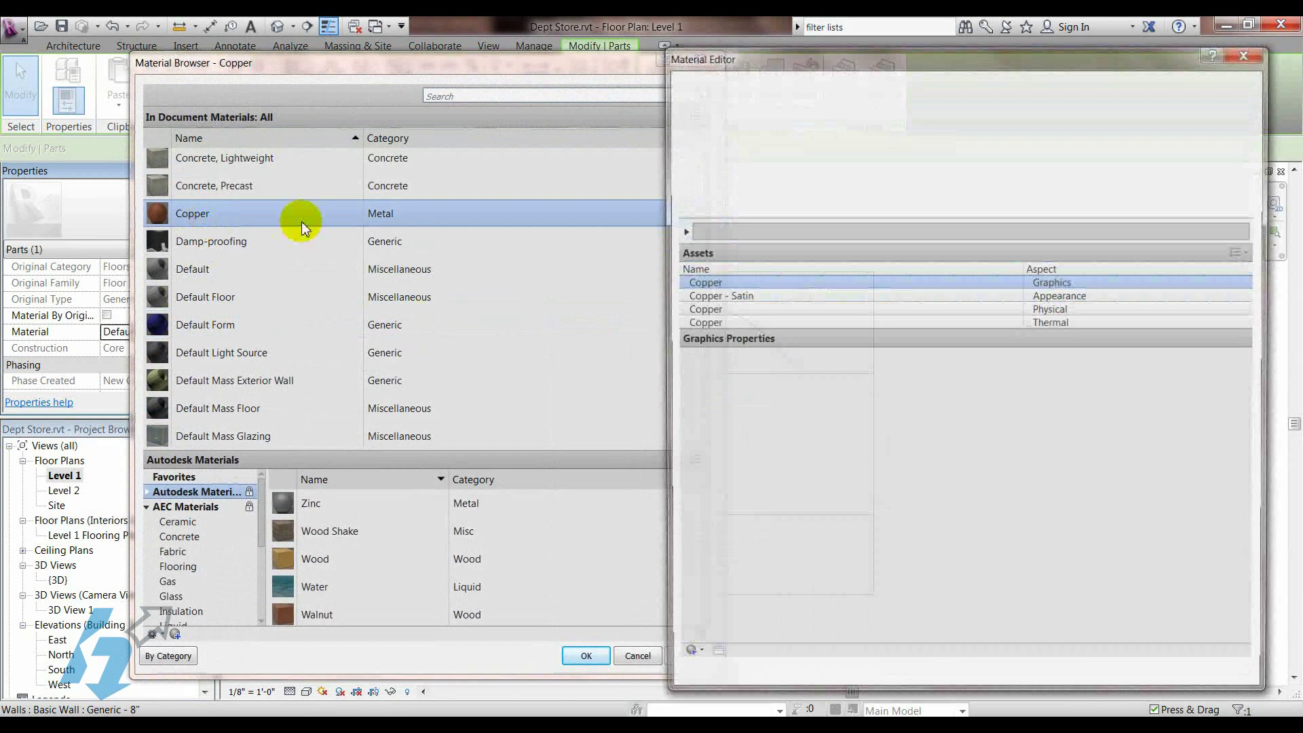
{"action": "left_click", "coordinate": [1254, 54]}
{"action": "scroll", "coordinate": [299, 348], "scroll_direction": "down", "scroll_amount": 6}
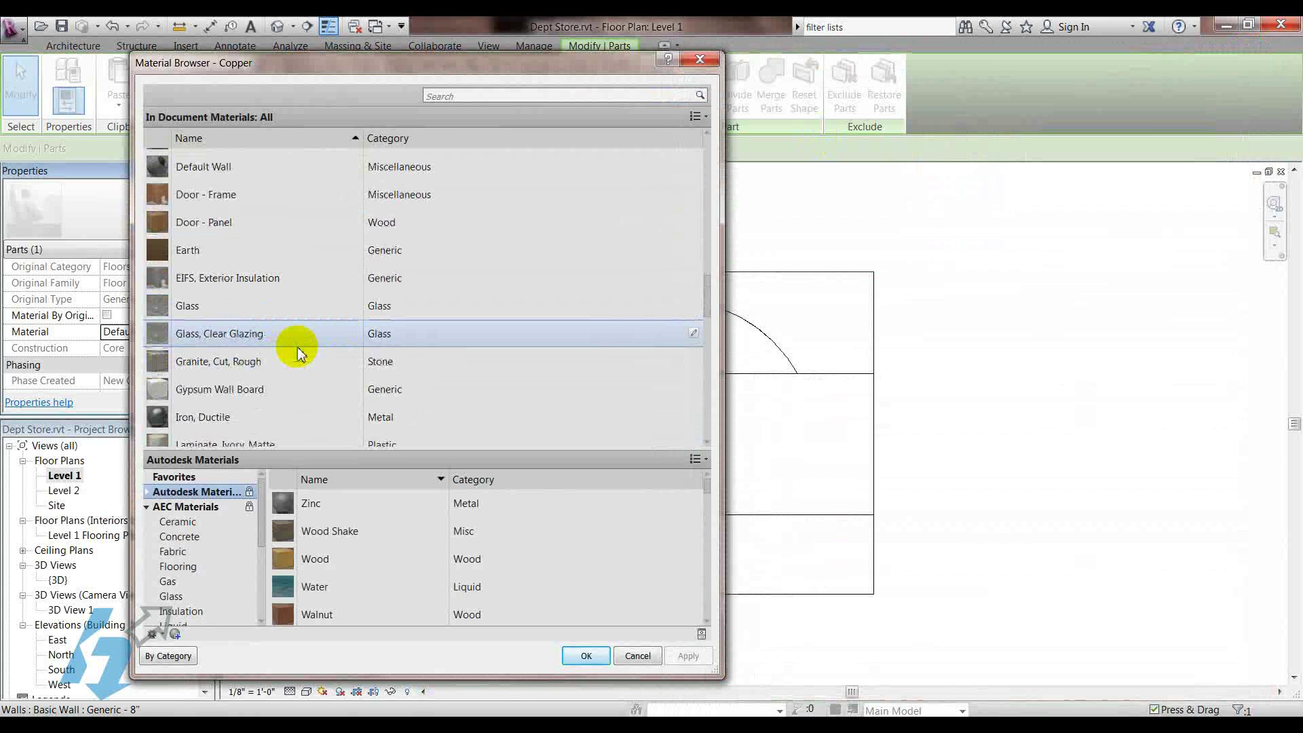
{"action": "scroll", "coordinate": [299, 351], "scroll_direction": "down", "scroll_amount": 10}
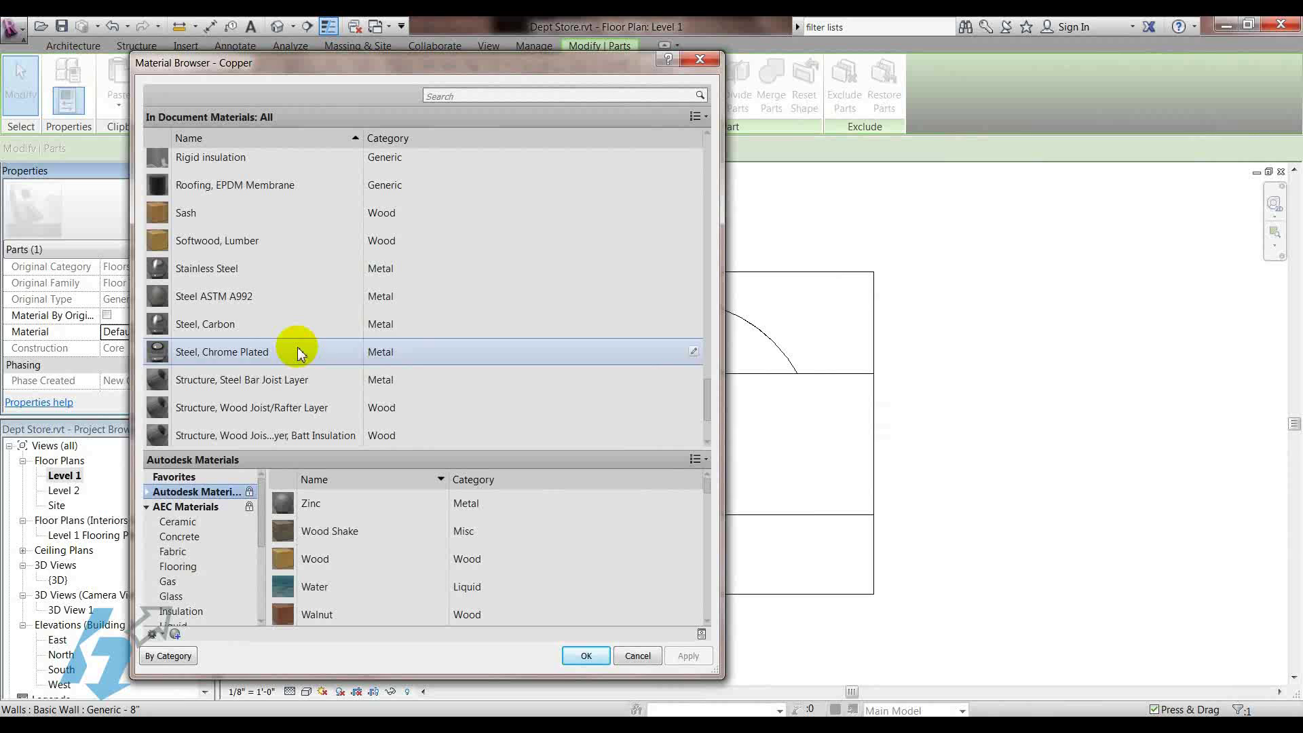
{"action": "scroll", "coordinate": [282, 300], "scroll_direction": "down", "scroll_amount": 2}
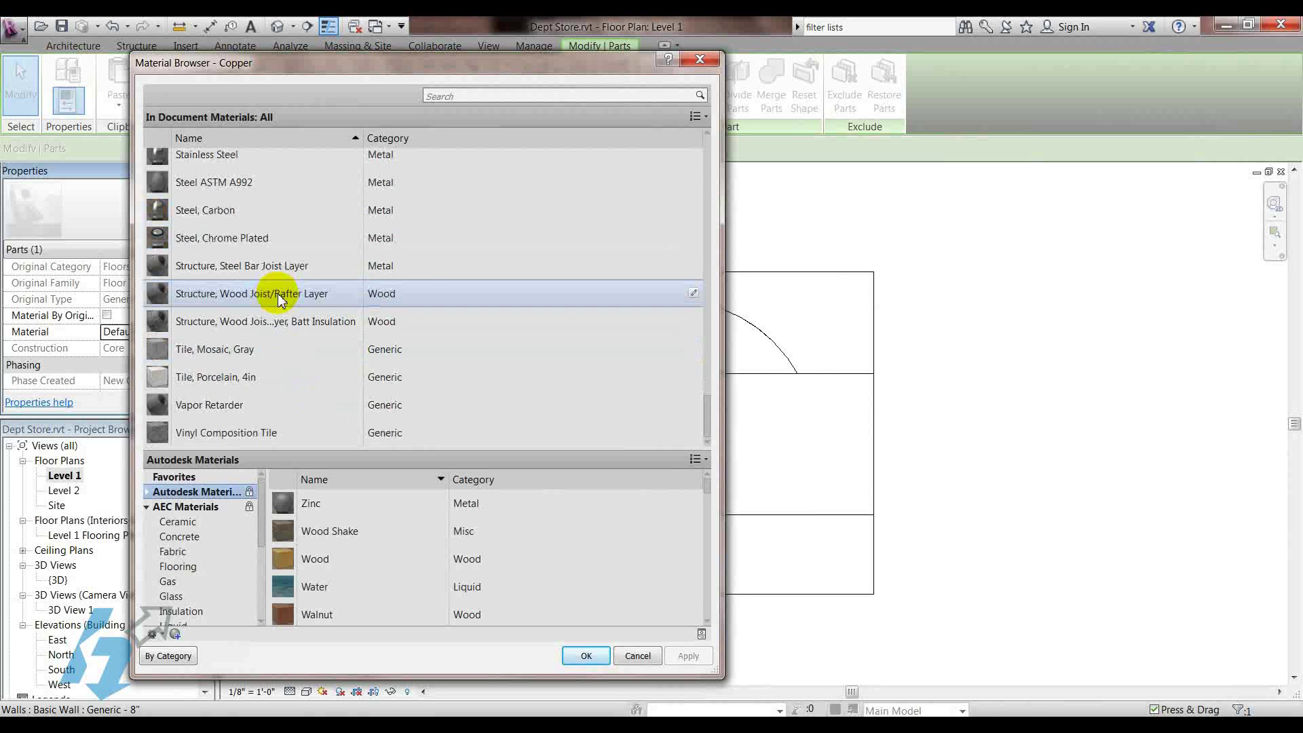
{"action": "scroll", "coordinate": [279, 299], "scroll_direction": "up", "scroll_amount": 15}
{"action": "scroll", "coordinate": [278, 298], "scroll_direction": "down", "scroll_amount": 3}
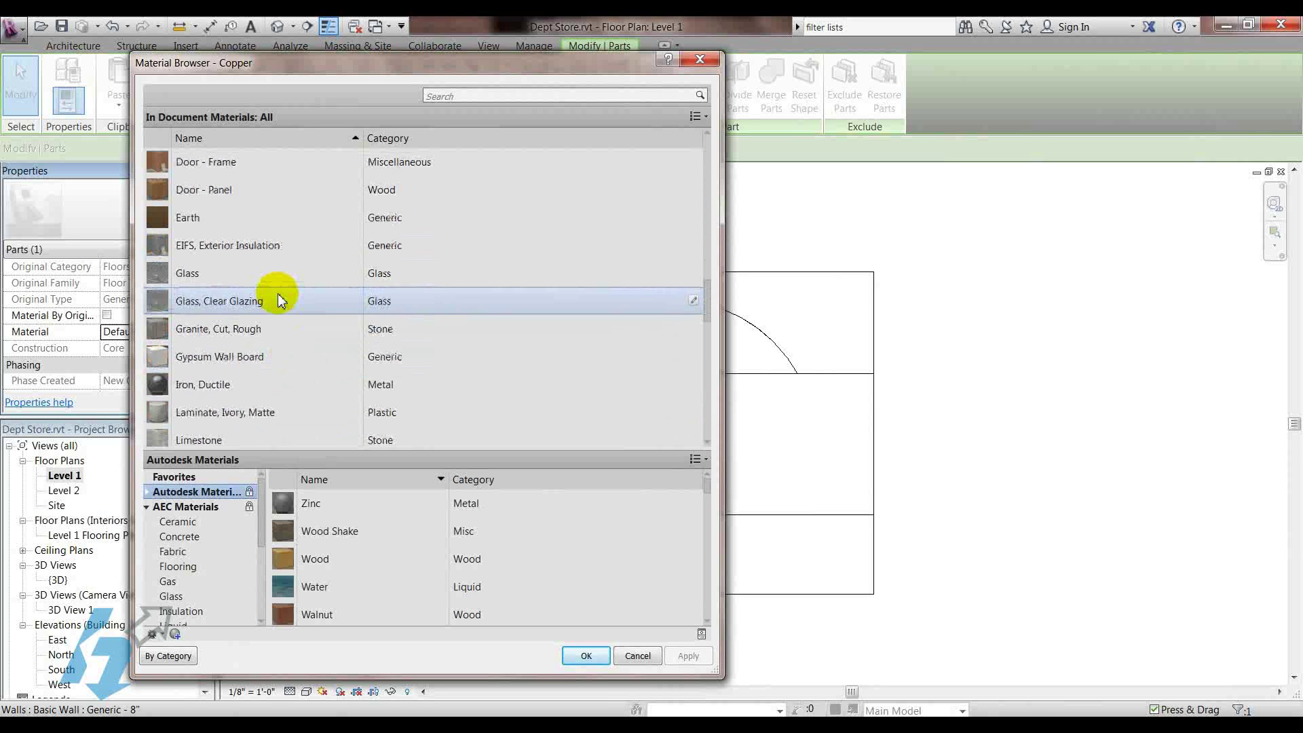
{"action": "double_click", "coordinate": [214, 329]}
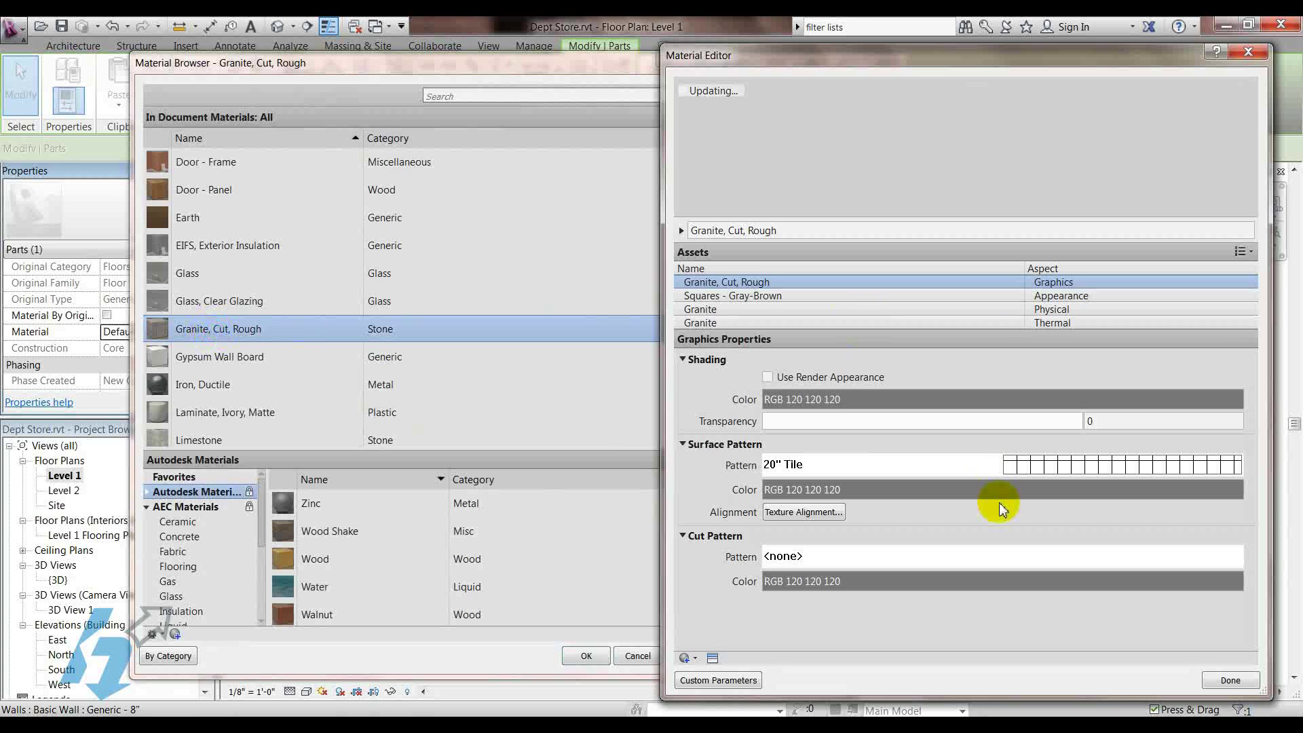
{"action": "left_click", "coordinate": [1230, 681]}
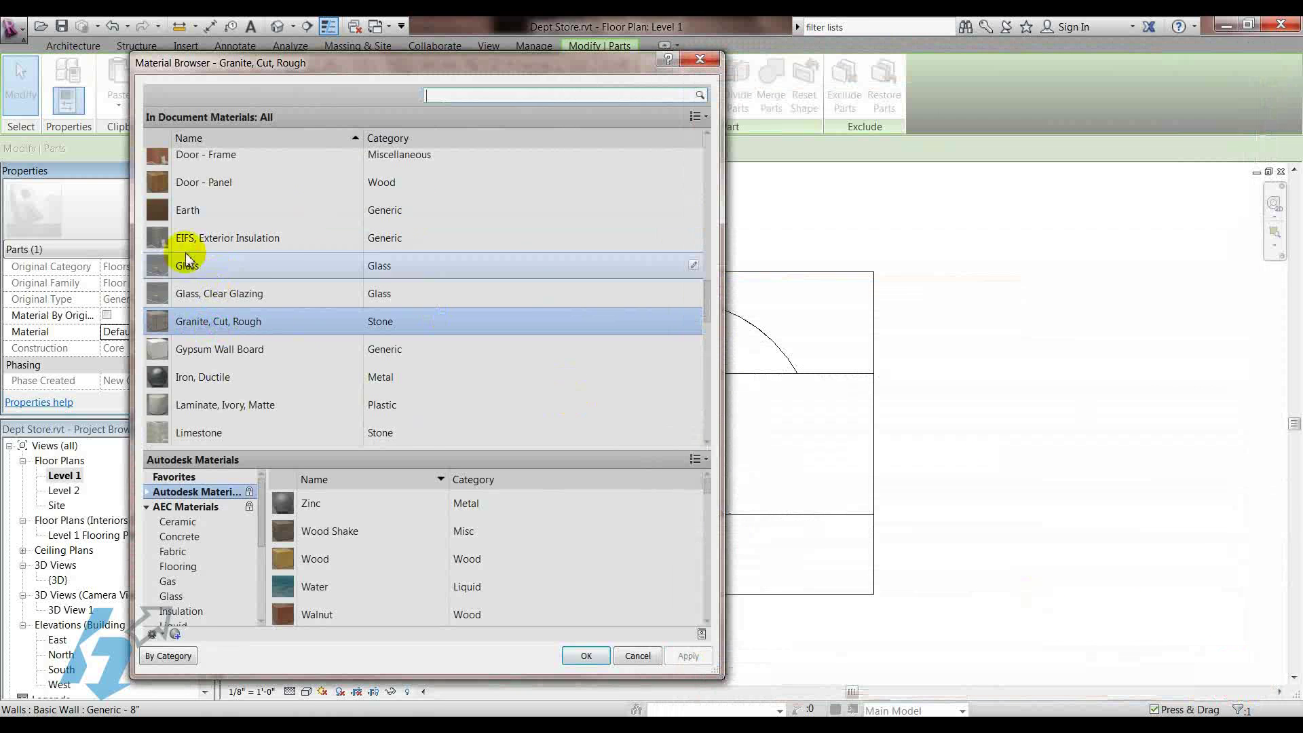
{"action": "left_click", "coordinate": [585, 655]}
{"action": "left_click", "coordinate": [1004, 353]}
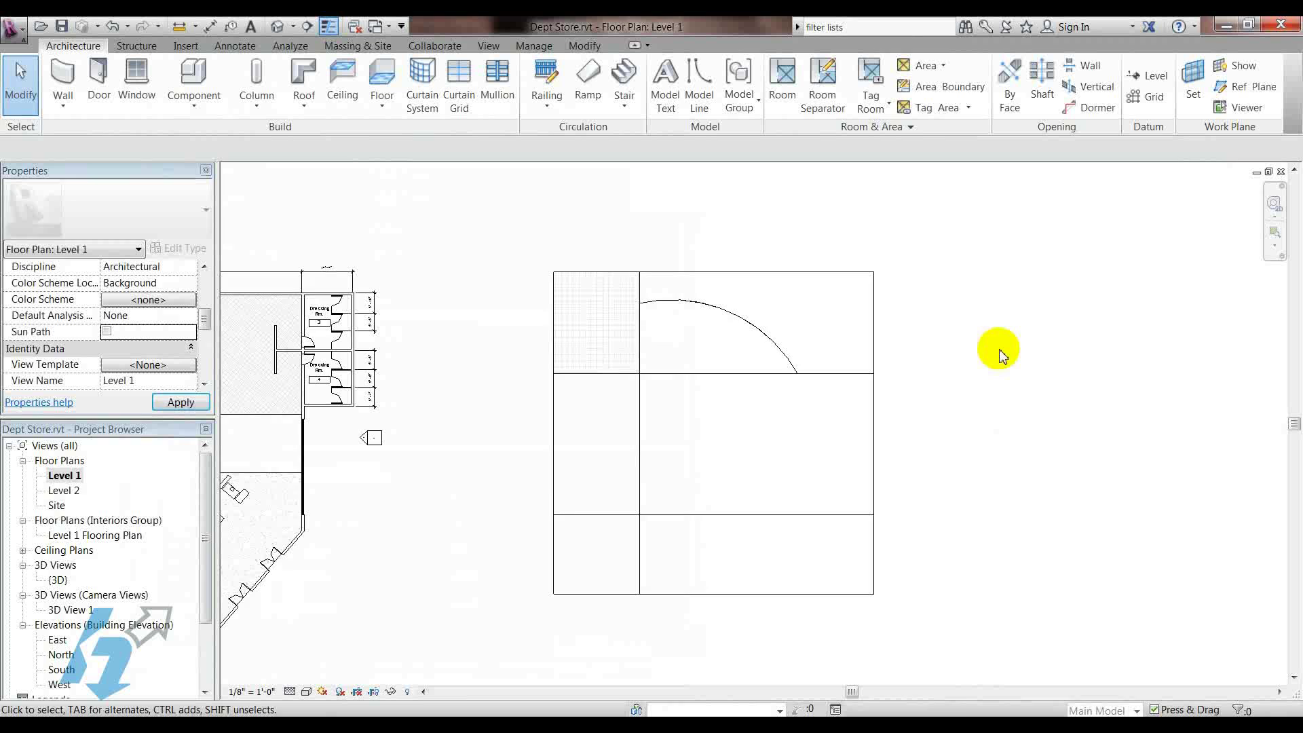
- Select the bottom-right and top-right parts of the slab together
{"action": "scroll", "coordinate": [640, 326], "scroll_direction": "up", "scroll_amount": 5}
{"action": "scroll", "coordinate": [517, 261], "scroll_direction": "down", "scroll_amount": 4}
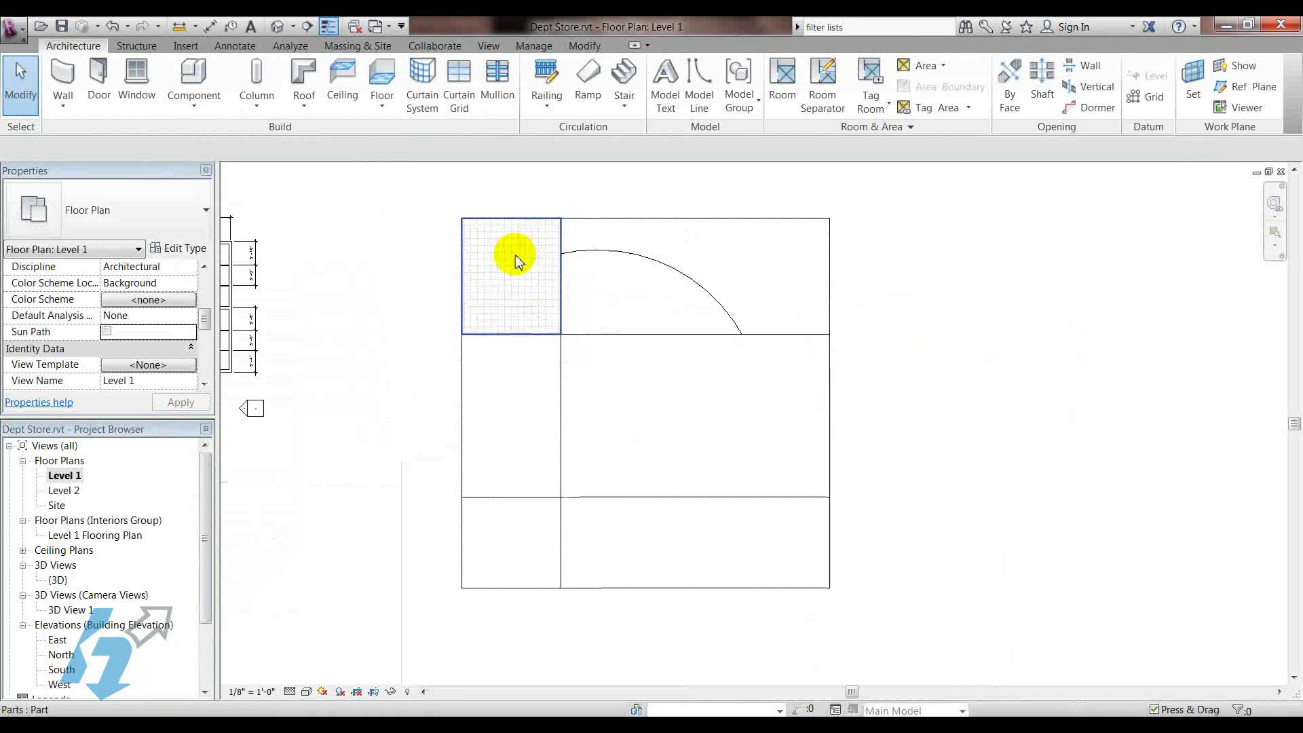
{"action": "middle_click_drag", "start_coordinate": [678, 437], "coordinate": [716, 439]}
{"action": "left_click", "coordinate": [679, 541]}
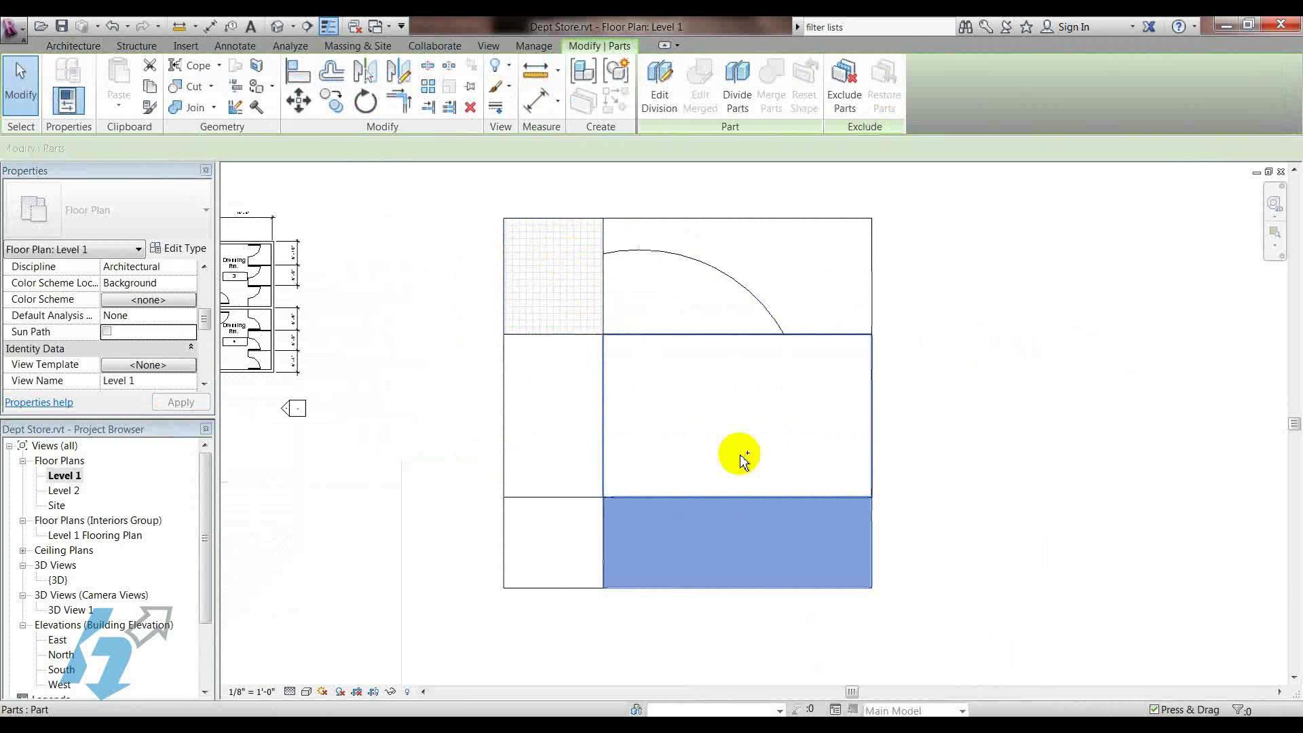
{"action": "left_click", "coordinate": [761, 265], "text": "ctrl"}
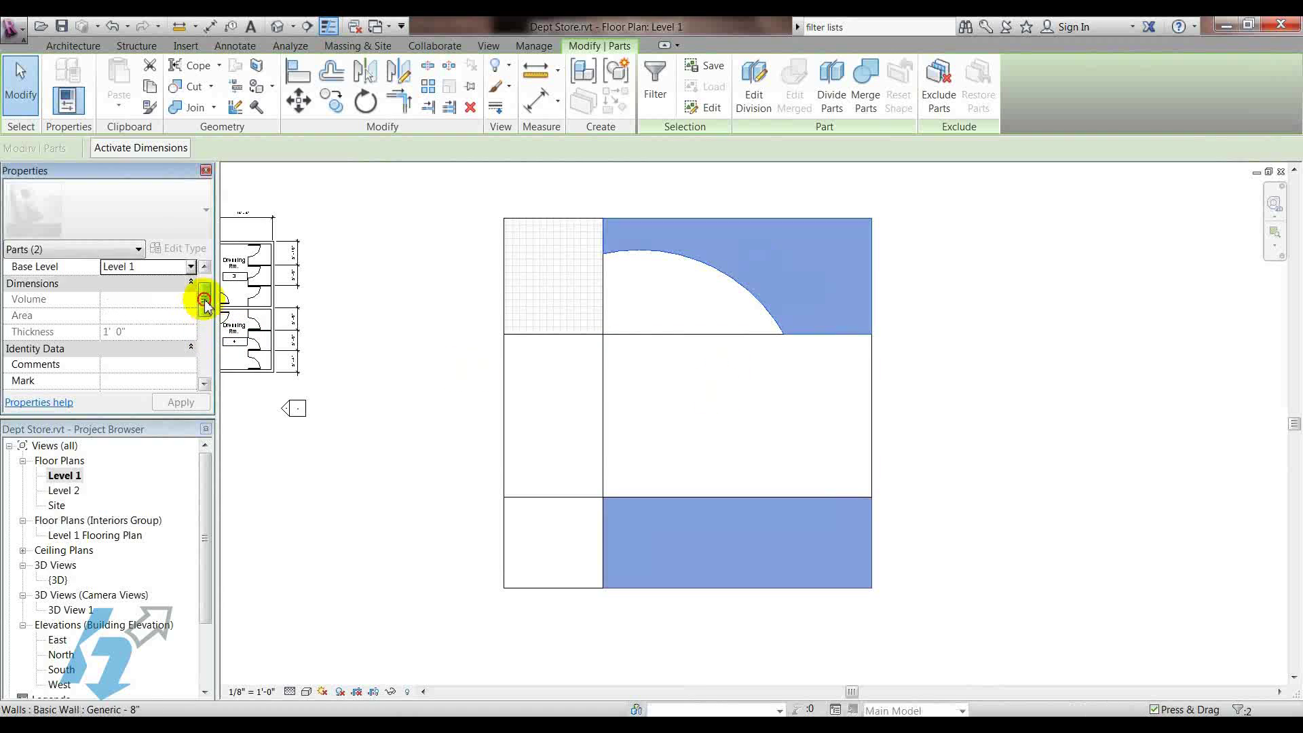
- Apply Granite, Cut, Rough to both selected parts and deselect them
{"action": "left_click_drag", "start_coordinate": [204, 303], "coordinate": [151, 340]}
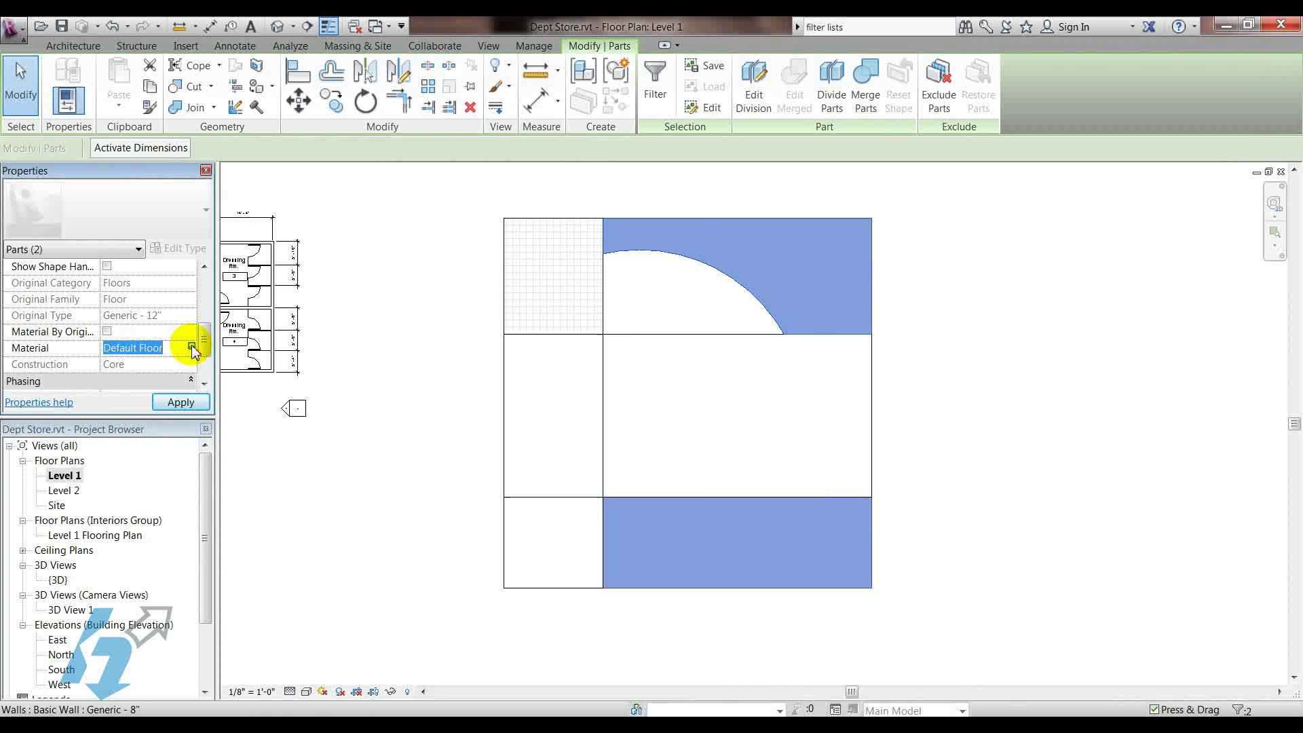
{"action": "left_click", "coordinate": [193, 347]}
{"action": "scroll", "coordinate": [187, 265], "scroll_direction": "down", "scroll_amount": 4}
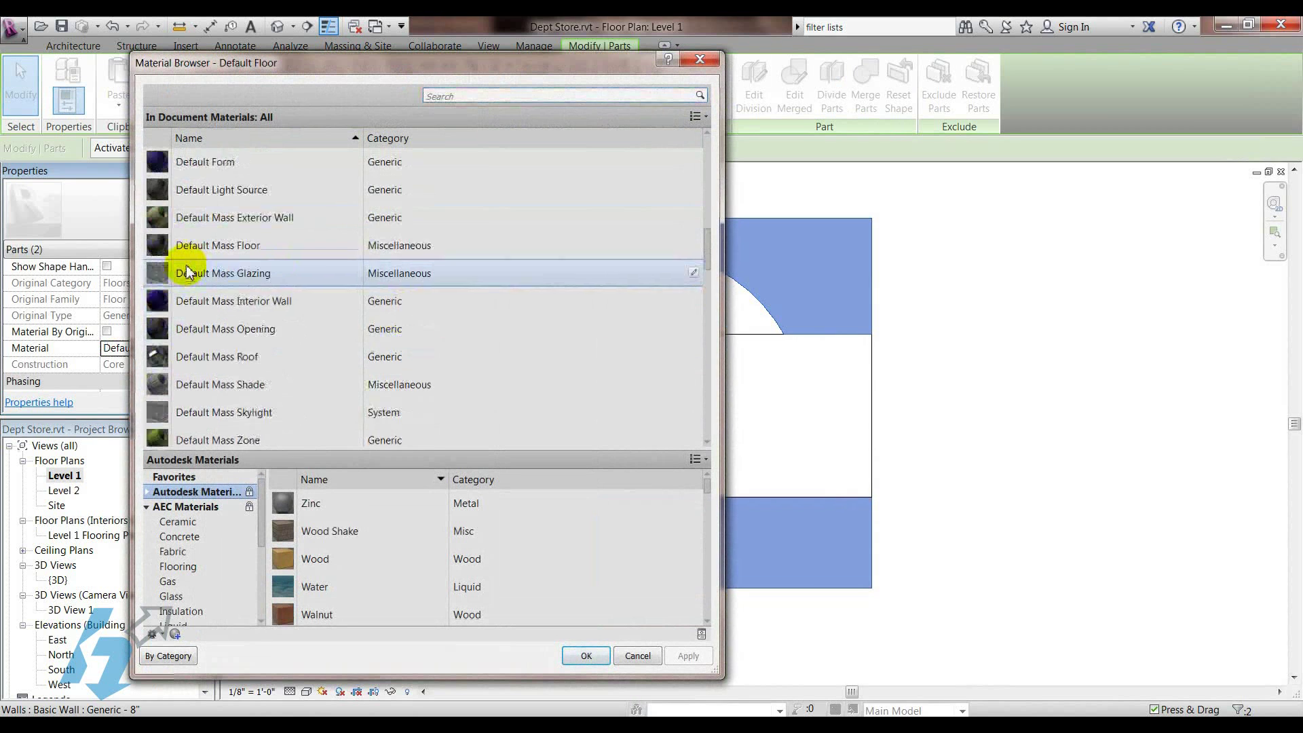
{"action": "scroll", "coordinate": [272, 292], "scroll_direction": "down", "scroll_amount": 2}
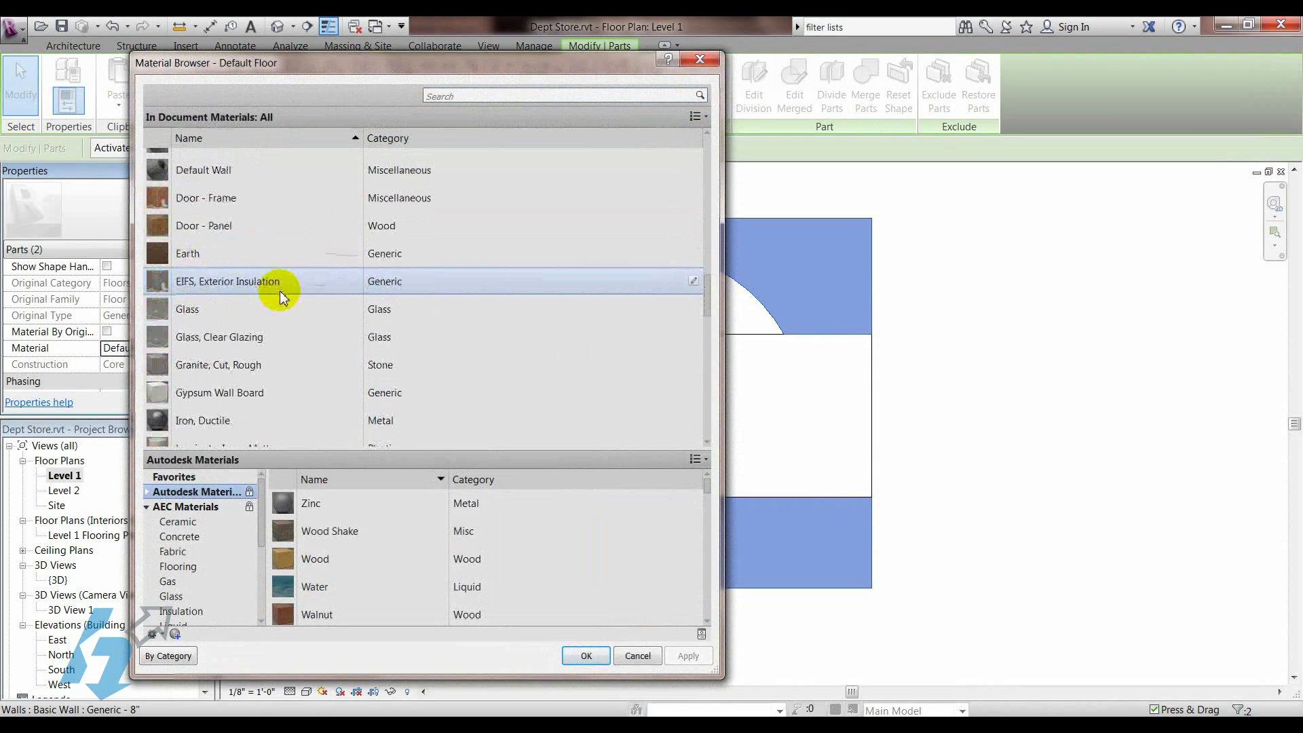
{"action": "double_click", "coordinate": [218, 365]}
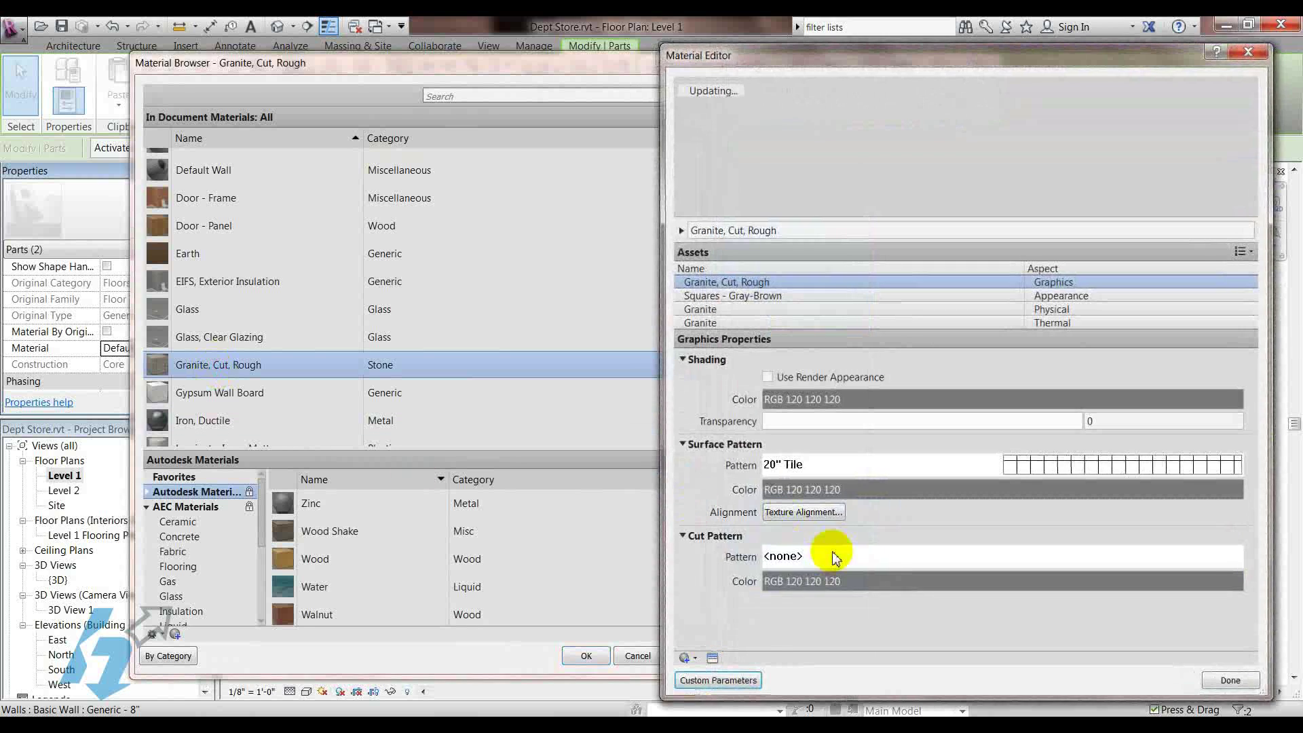
{"action": "left_click", "coordinate": [1230, 680]}
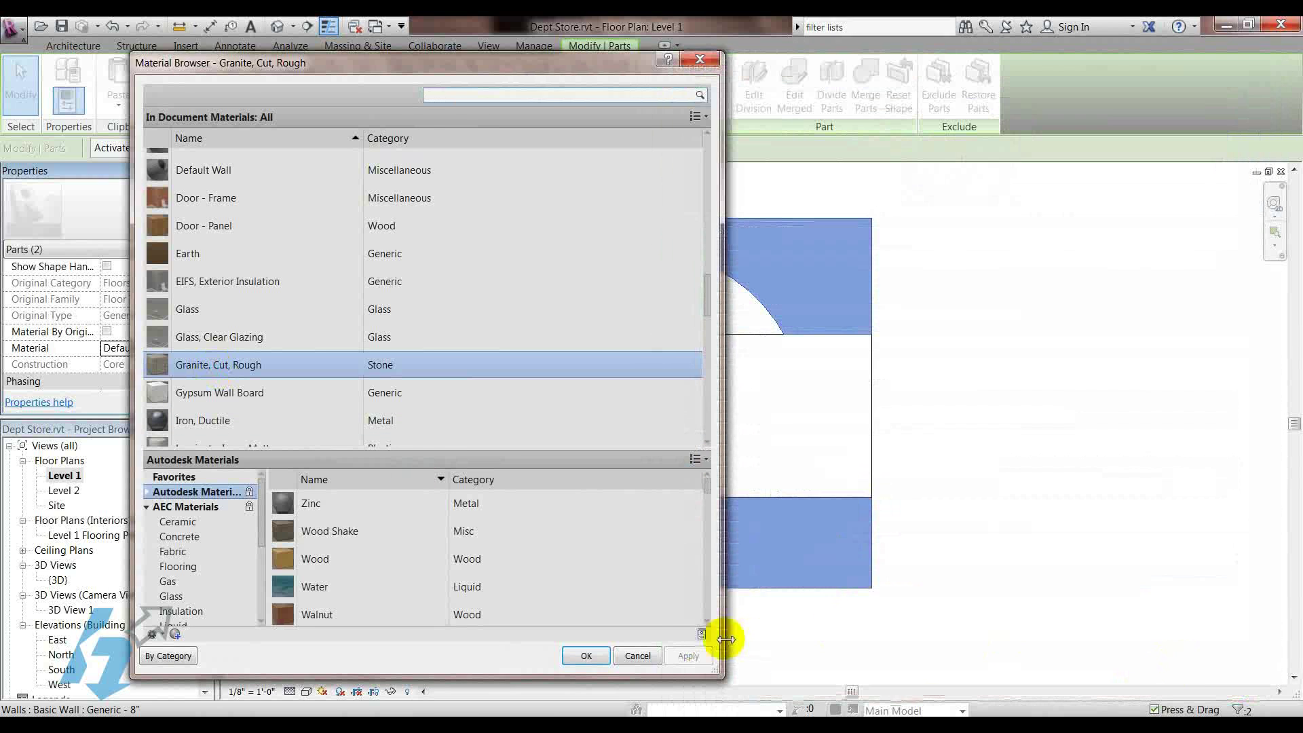
{"action": "left_click", "coordinate": [587, 656]}
{"action": "left_click", "coordinate": [1050, 407]}
{"action": "middle_click_drag", "start_coordinate": [399, 224], "coordinate": [378, 251]}
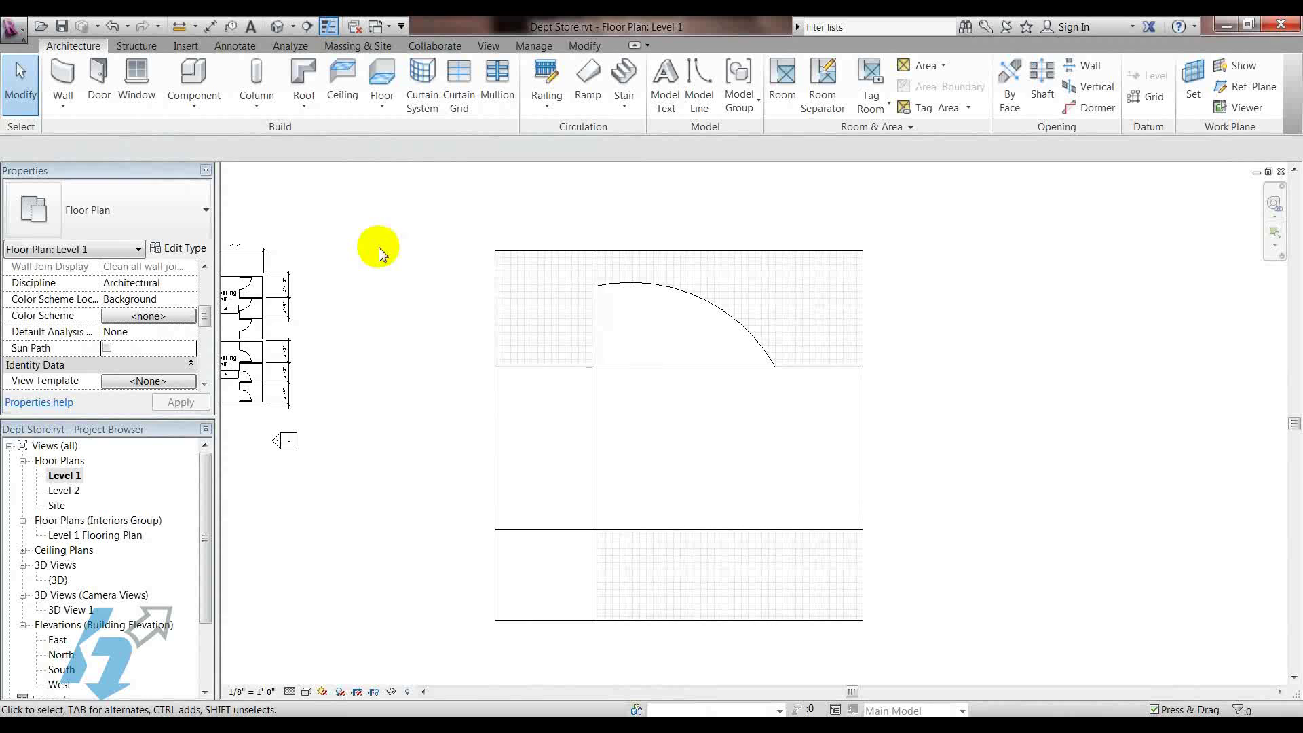
- Reopen the division sketch from the top-right part and snap the arc's end onto the upper horizontal line
{"action": "scroll", "coordinate": [921, 363], "scroll_direction": "down", "scroll_amount": 2}
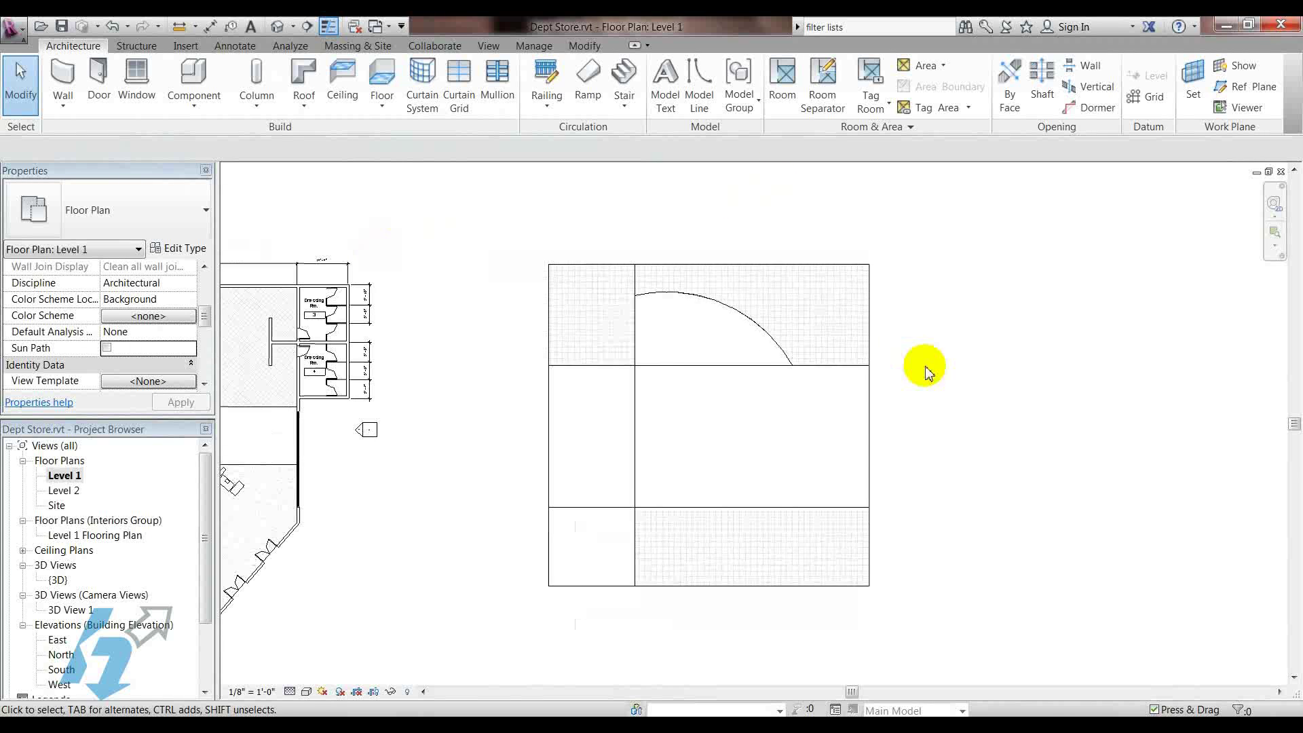
{"action": "left_click", "coordinate": [770, 296]}
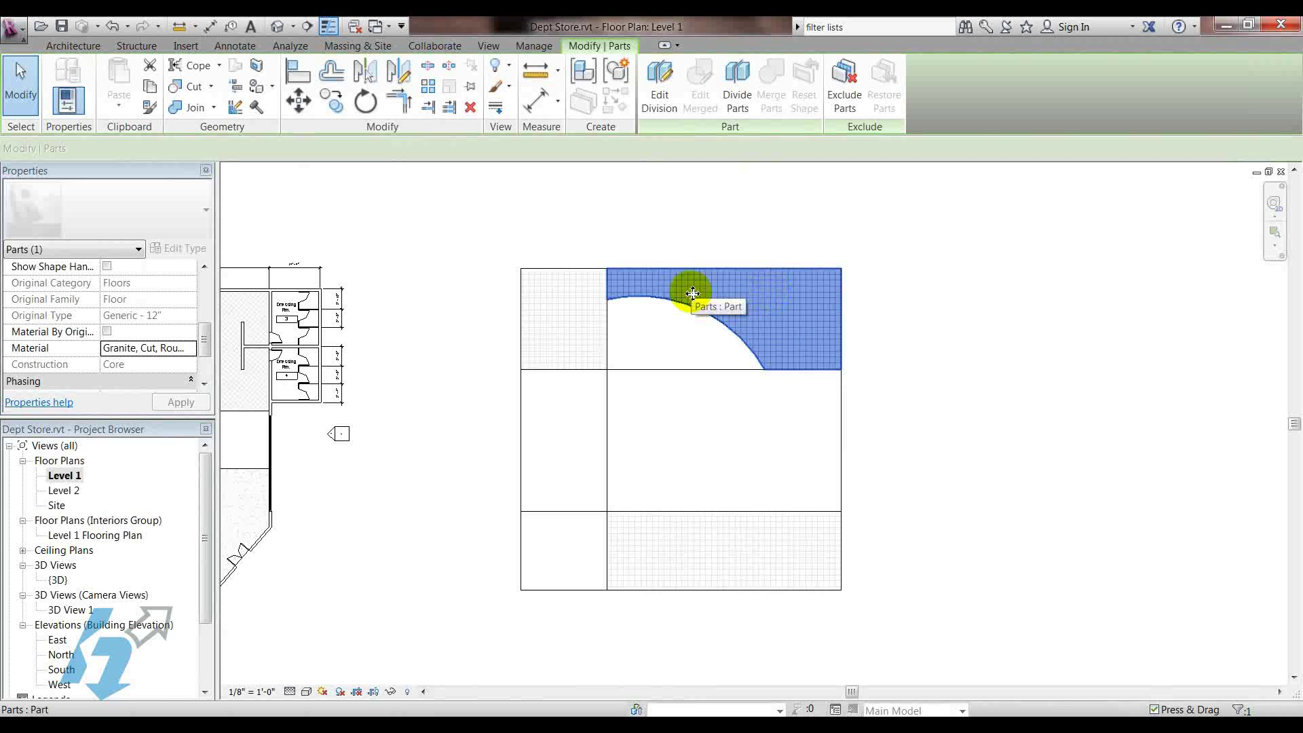
{"action": "left_click", "coordinate": [661, 92]}
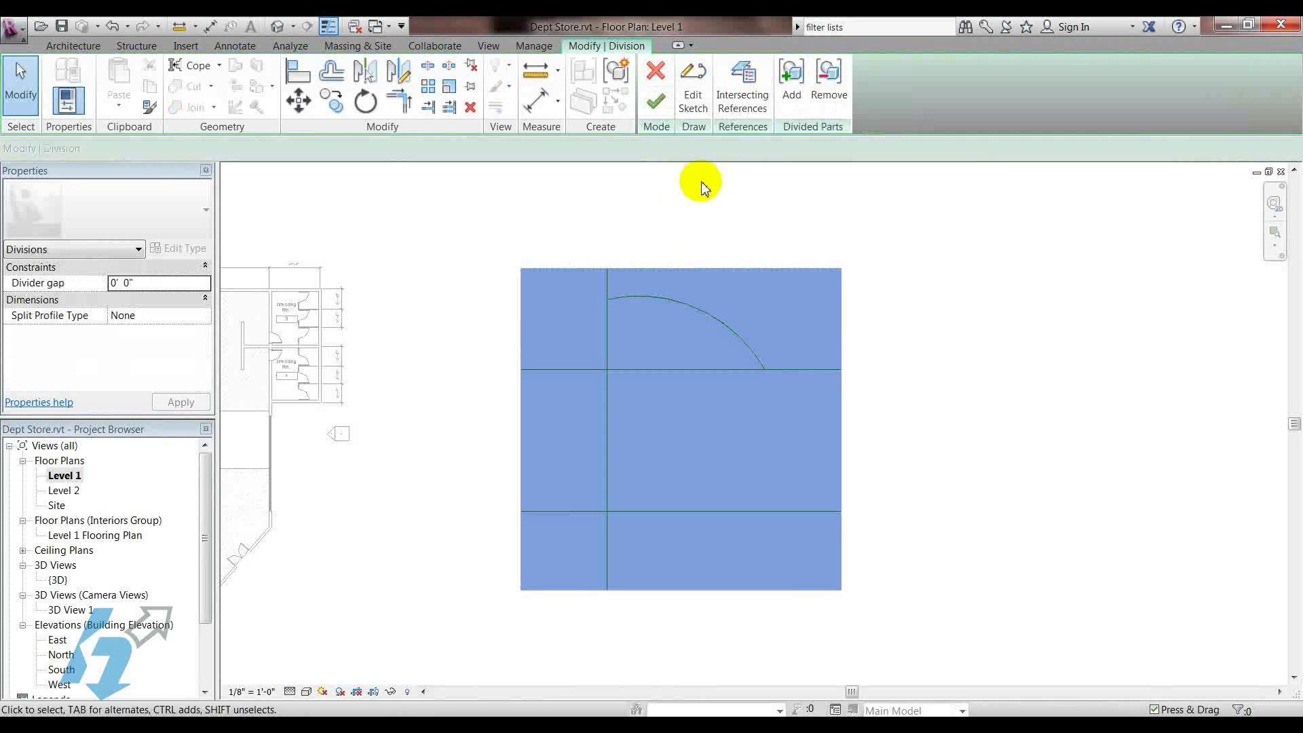
{"action": "left_click", "coordinate": [693, 81]}
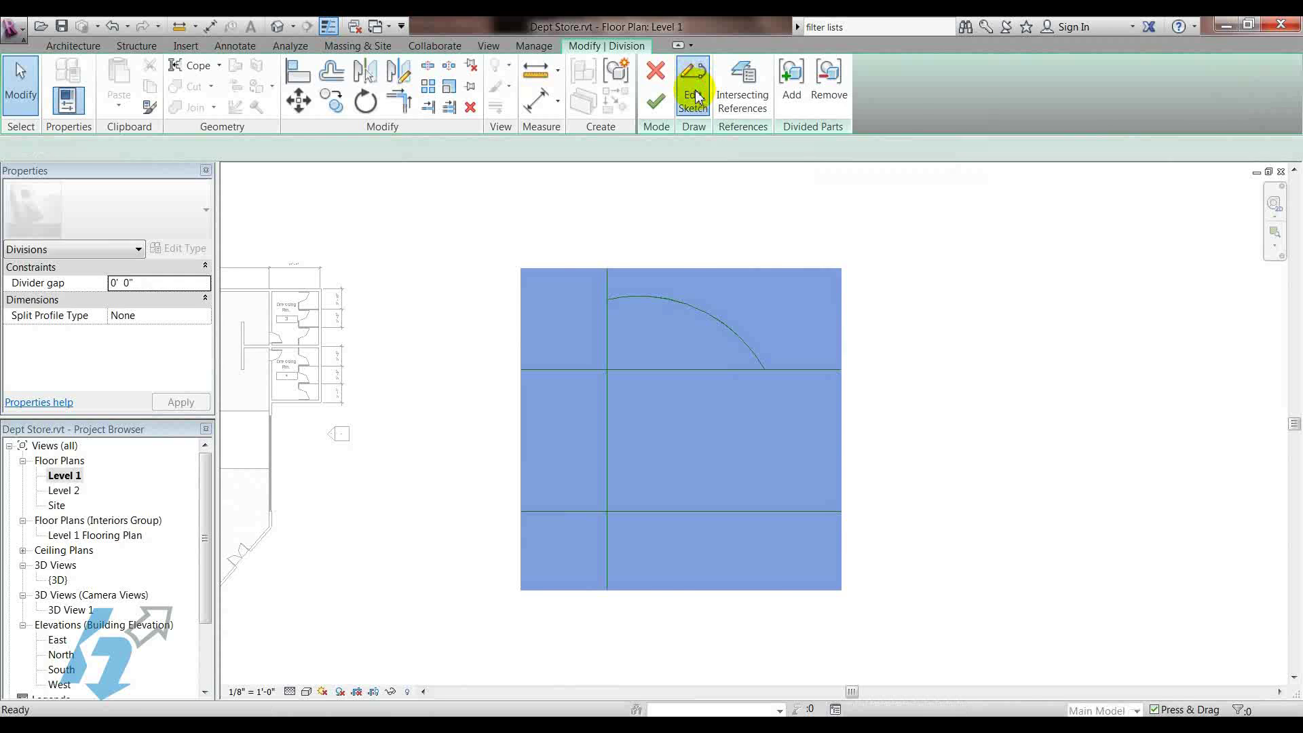
{"action": "key", "text": "Escape"}
{"action": "left_click", "coordinate": [735, 333]}
{"action": "mouse_move", "coordinate": [765, 369]}
{"action": "left_mouse_down"}
{"action": "mouse_move", "coordinate": [774, 459]}
{"action": "mouse_move", "coordinate": [754, 373]}
{"action": "mouse_move", "coordinate": [765, 369]}
{"action": "left_mouse_up"}
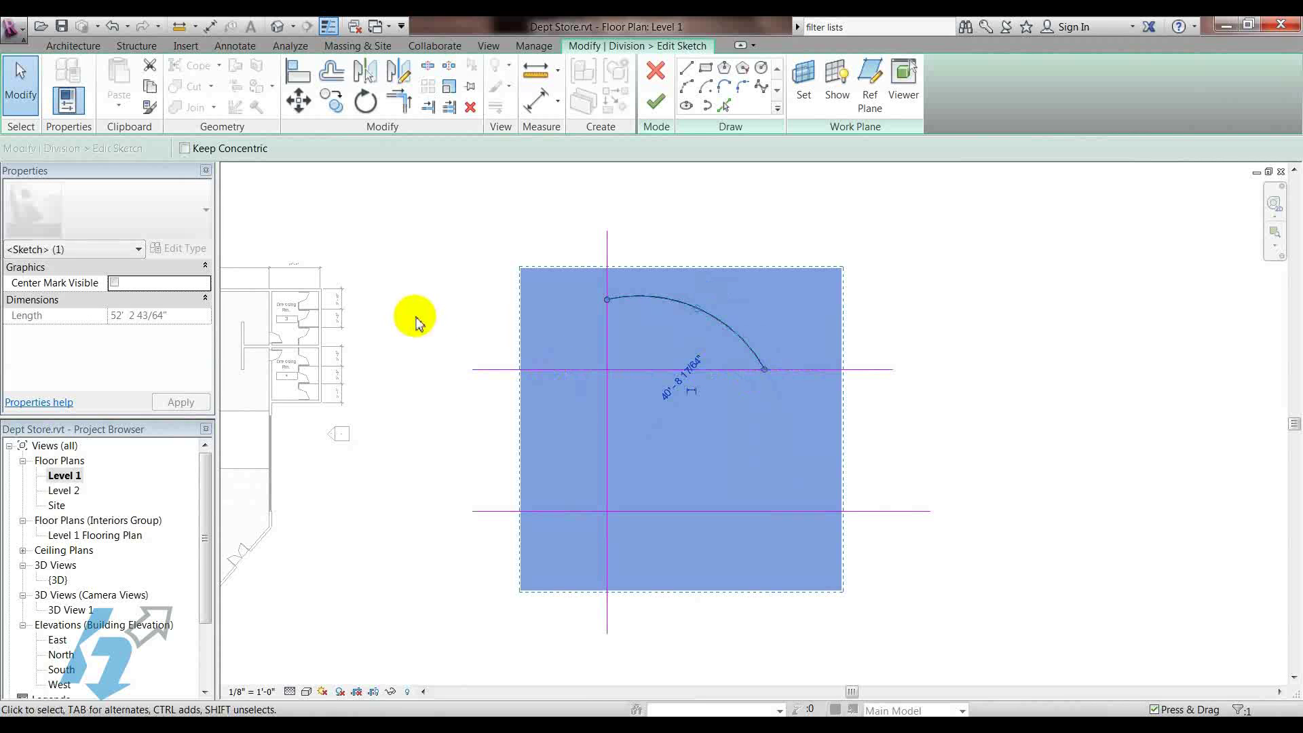
{"action": "left_click", "coordinate": [459, 281]}
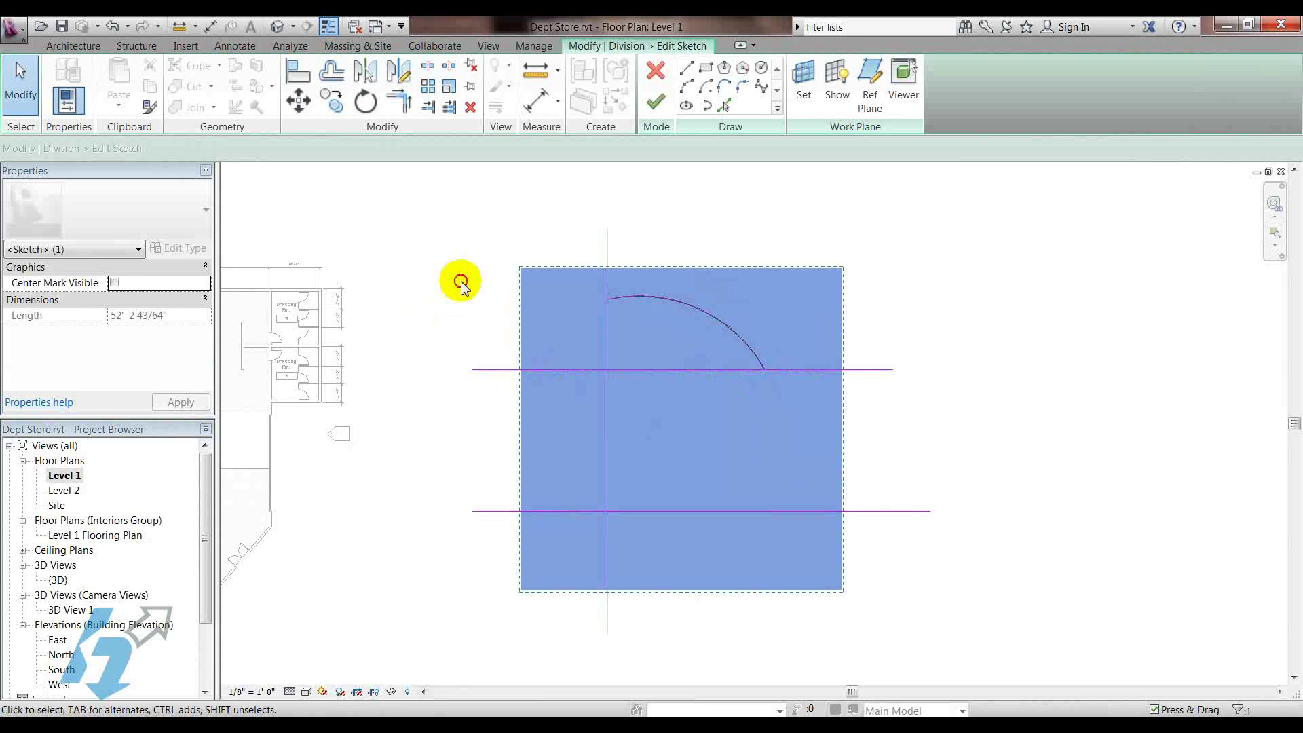
- Check the horizontal and vertical sketch lines, leaving the upper horizontal line selected
{"action": "left_click", "coordinate": [874, 370]}
{"action": "left_click", "coordinate": [877, 512]}
{"action": "left_click", "coordinate": [606, 546]}
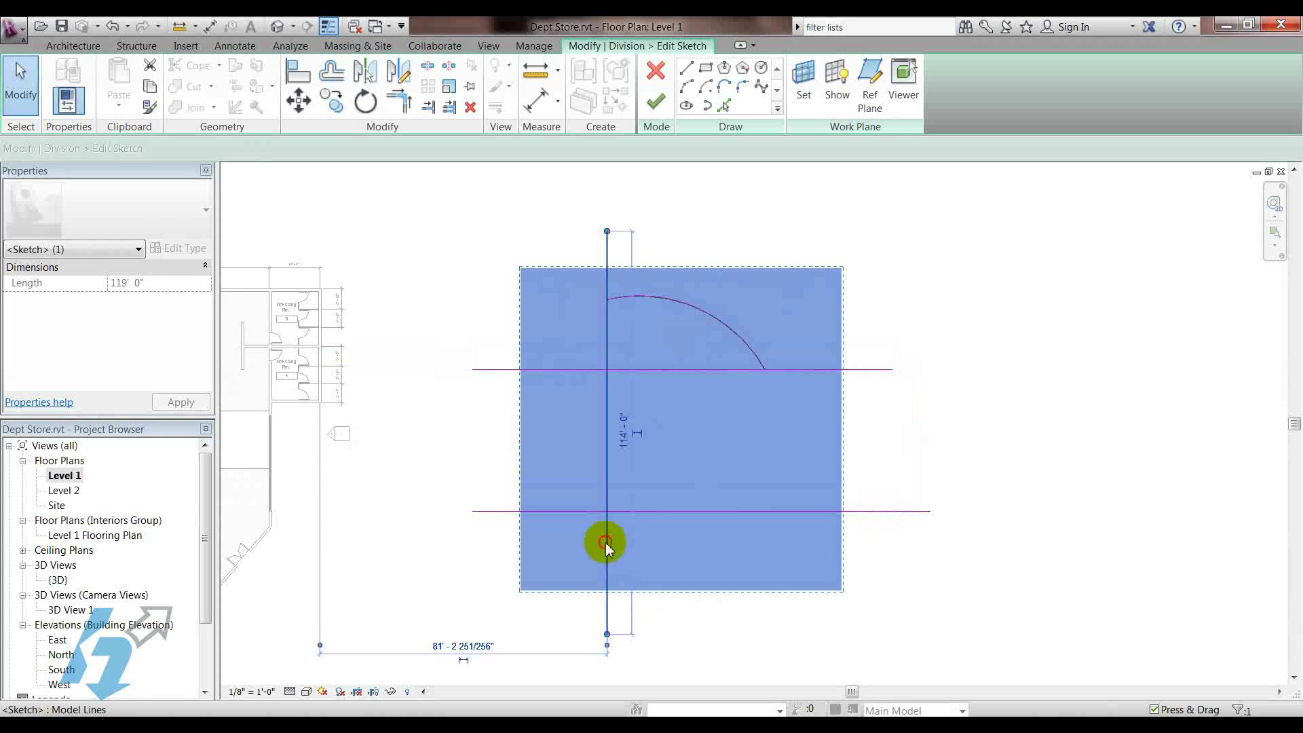
{"action": "left_click", "coordinate": [480, 287]}
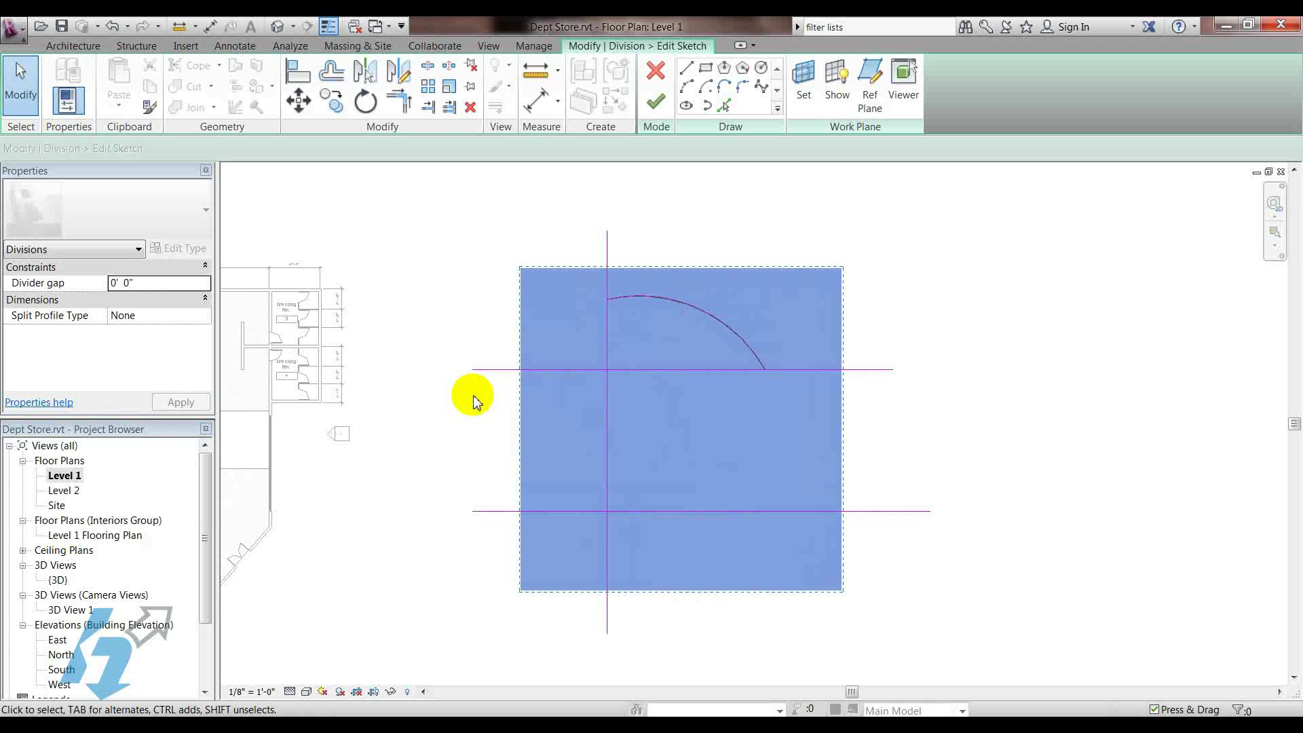
{"action": "left_click", "coordinate": [815, 370]}
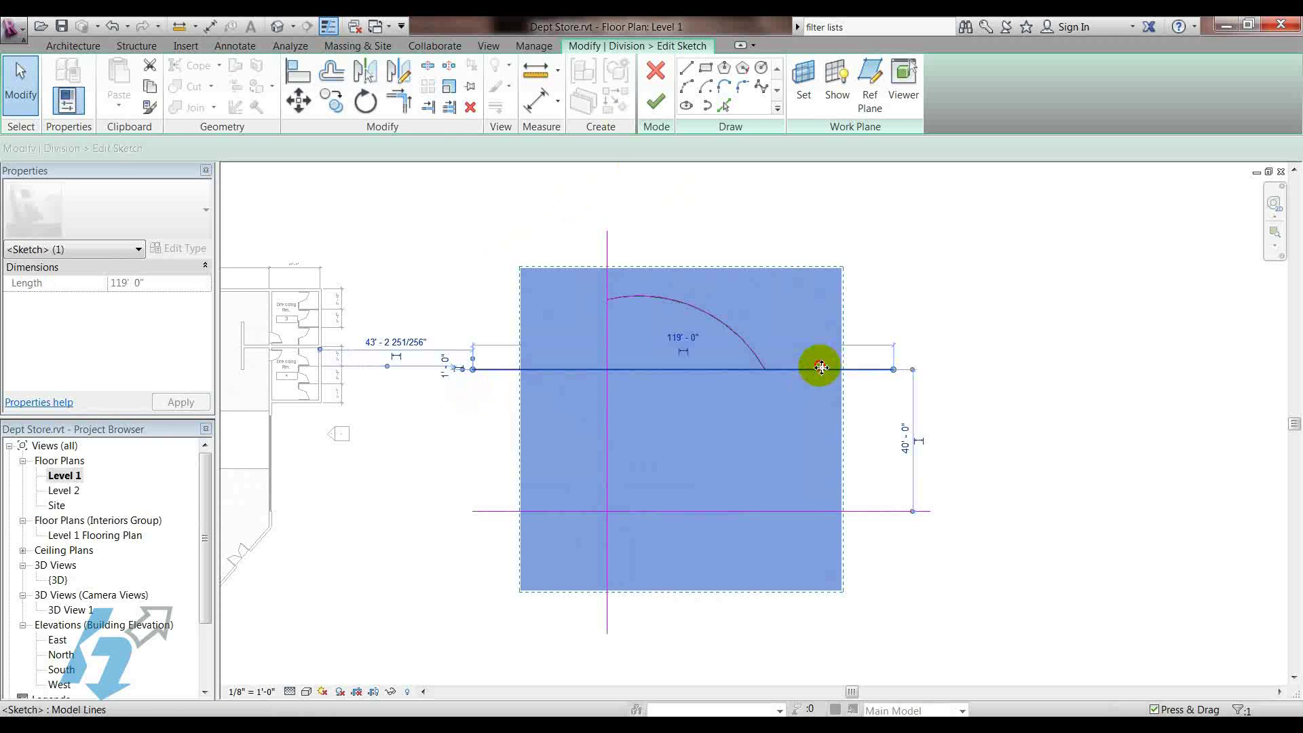
- Drag the upper horizontal division line down to 25'-0" above the lower line
{"action": "left_click_drag", "start_coordinate": [817, 370], "coordinate": [812, 426]}
{"action": "left_click", "coordinate": [916, 333]}
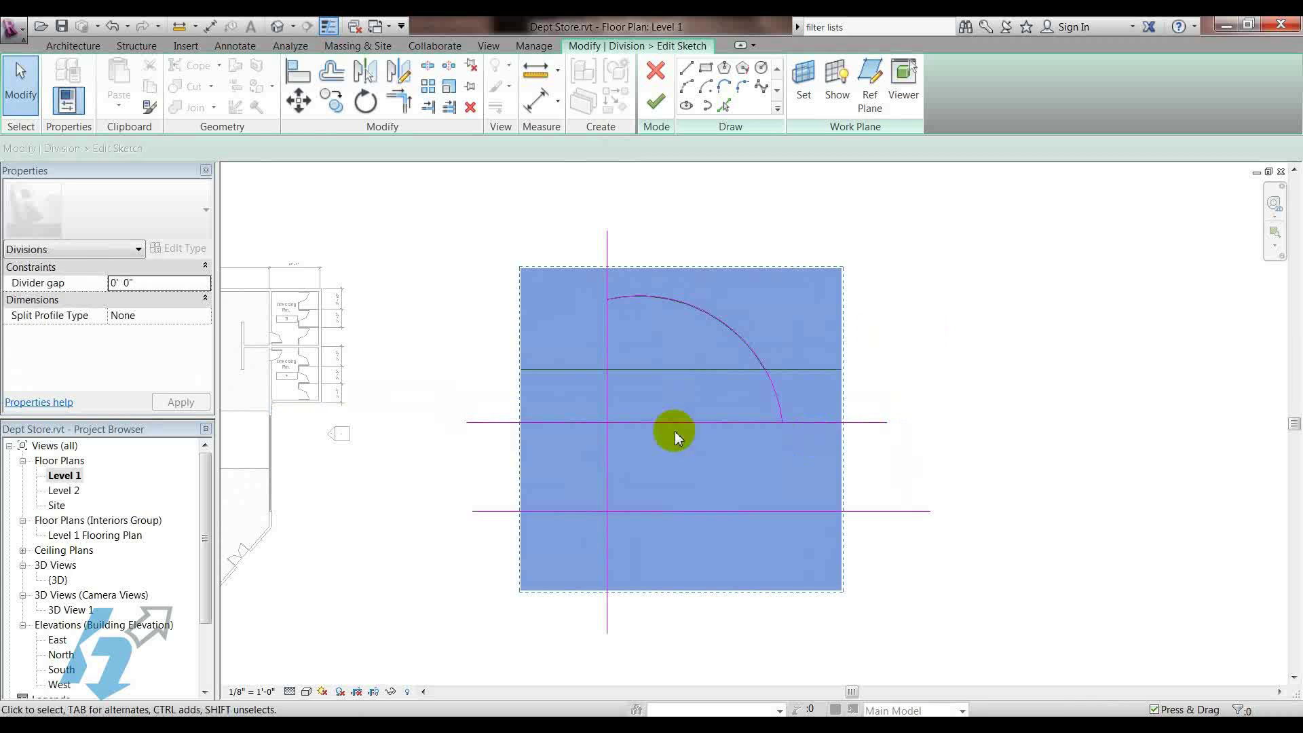
{"action": "scroll", "coordinate": [676, 432], "scroll_direction": "down", "scroll_amount": 2}
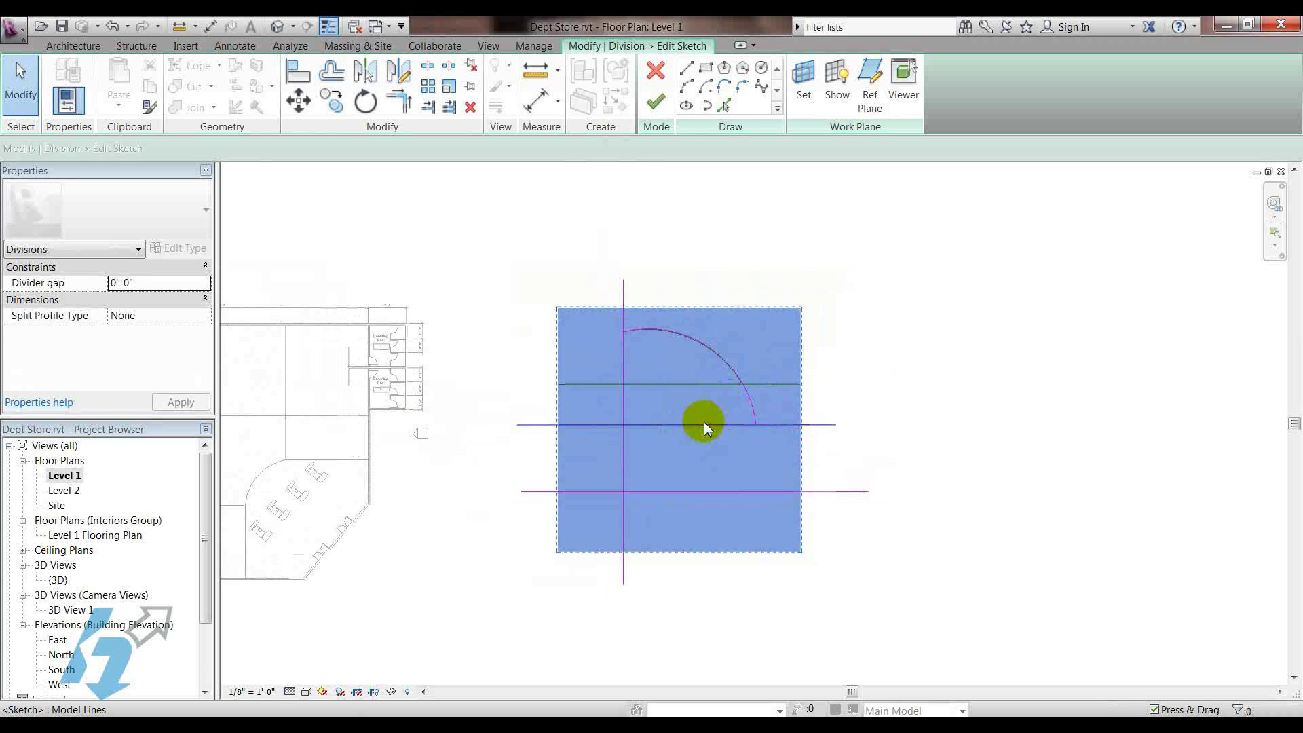
{"action": "scroll", "coordinate": [705, 426], "scroll_direction": "up", "scroll_amount": 2}
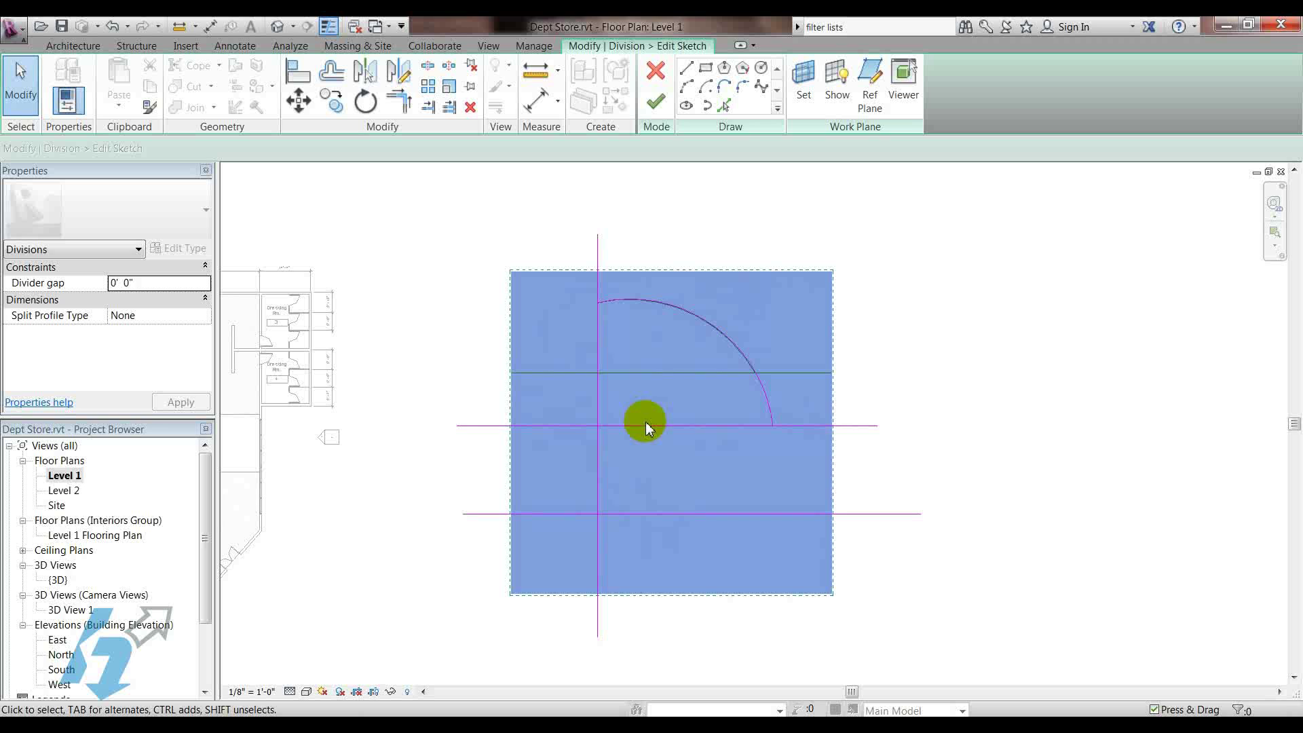
- Nudge the upper horizontal line slightly higher, keeping the arc attached
{"action": "left_click", "coordinate": [852, 426]}
{"action": "mouse_move", "coordinate": [855, 423]}
{"action": "left_mouse_down"}
{"action": "mouse_move", "coordinate": [859, 390]}
{"action": "mouse_move", "coordinate": [855, 431]}
{"action": "mouse_move", "coordinate": [856, 406]}
{"action": "left_mouse_up"}
{"action": "left_click", "coordinate": [957, 336]}
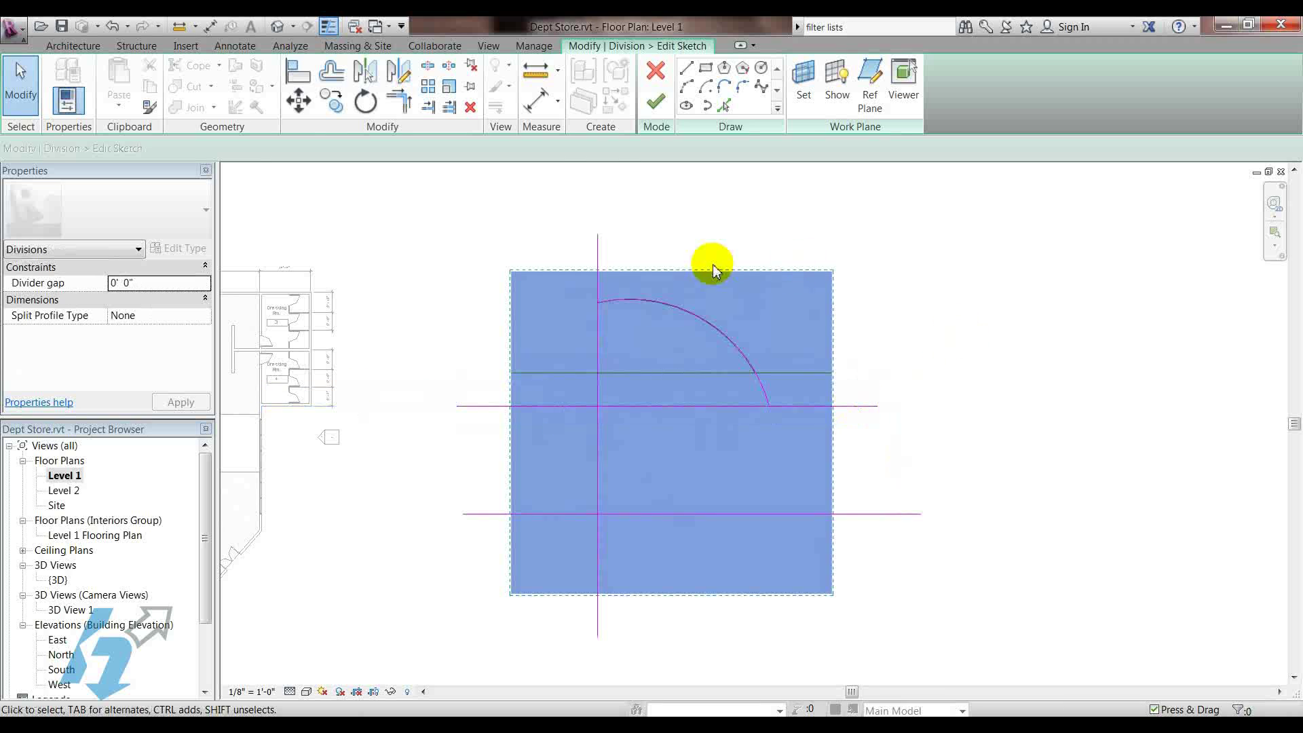
{"action": "middle_click_drag", "start_coordinate": [540, 223], "coordinate": [597, 227]}
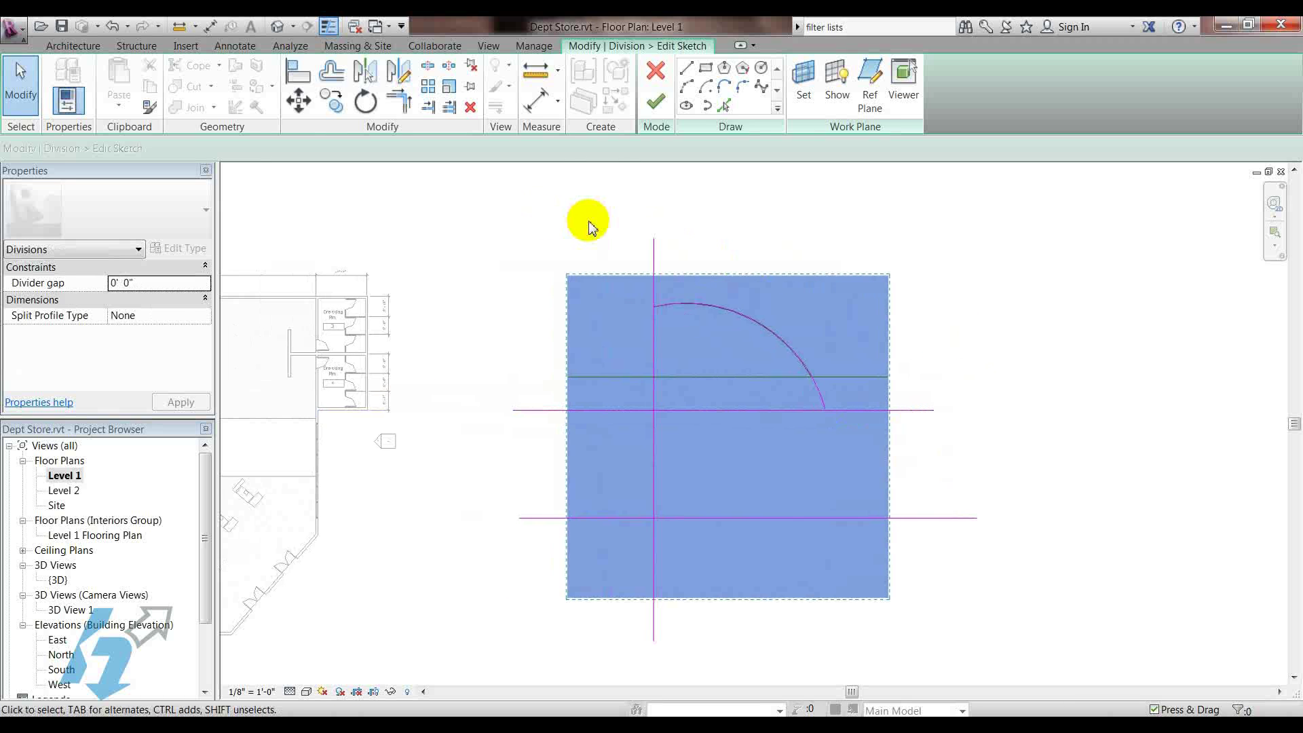
{"action": "middle_click_drag", "start_coordinate": [706, 225], "coordinate": [685, 228]}
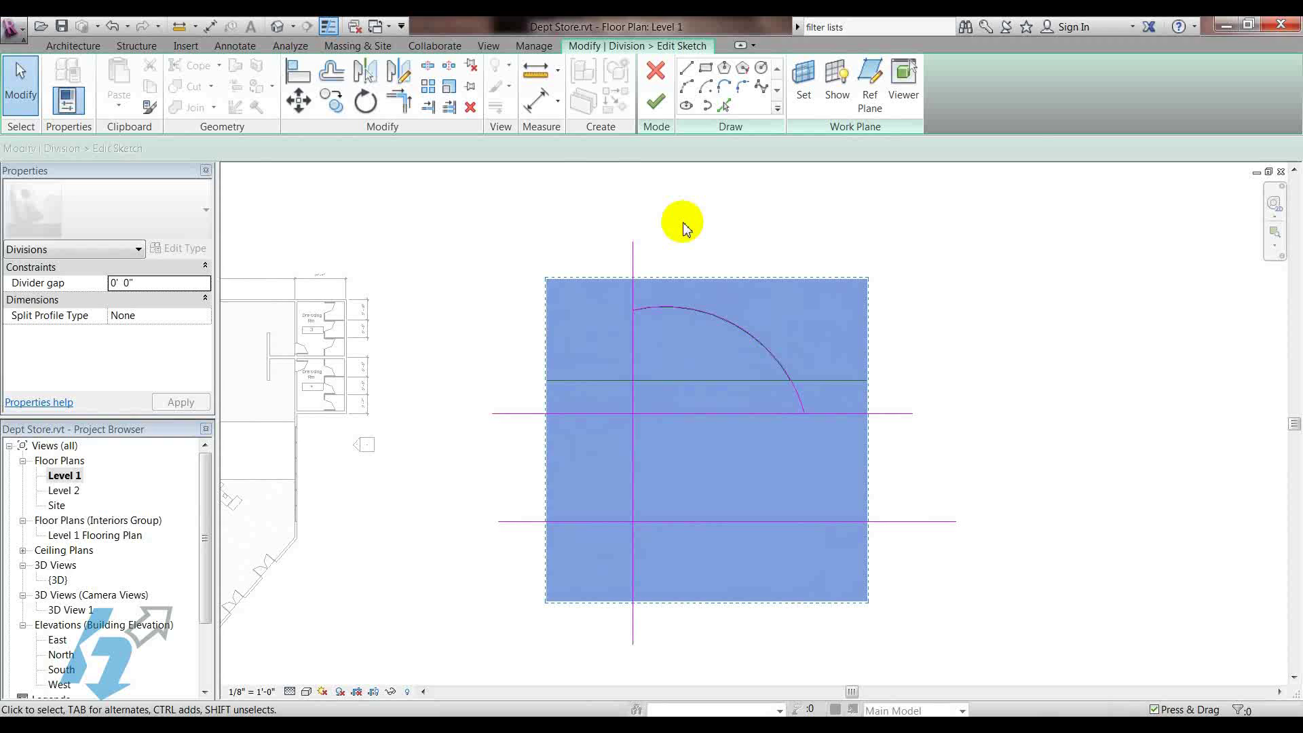